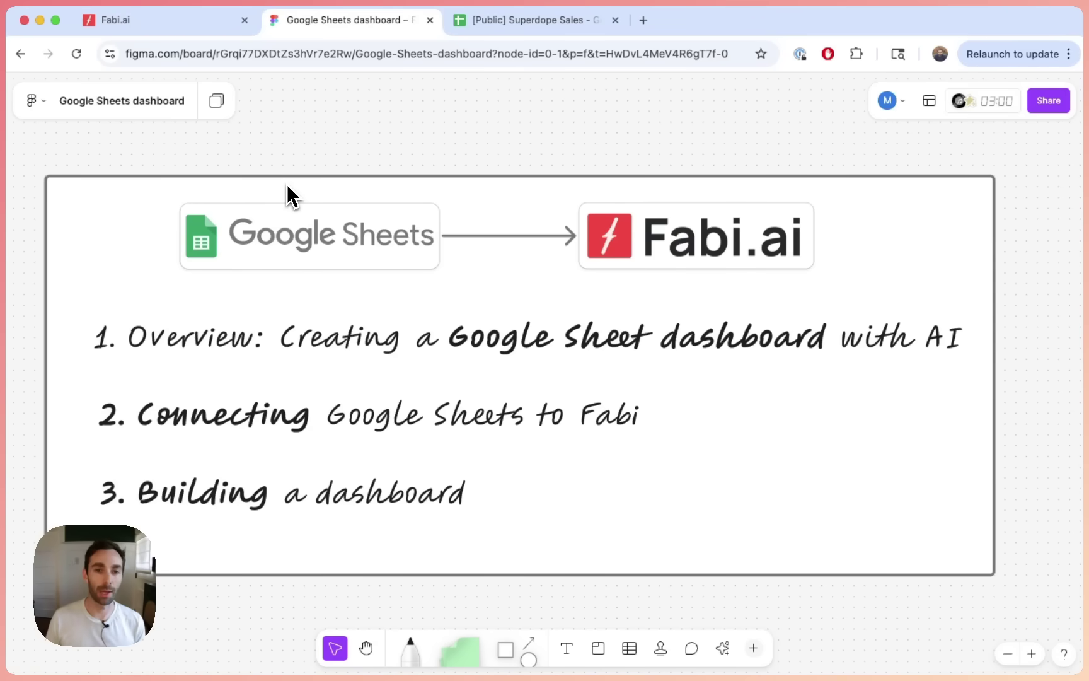
Bring up the [Public] Superdope Sales Google Sheet showing its orders table
click(552, 20)
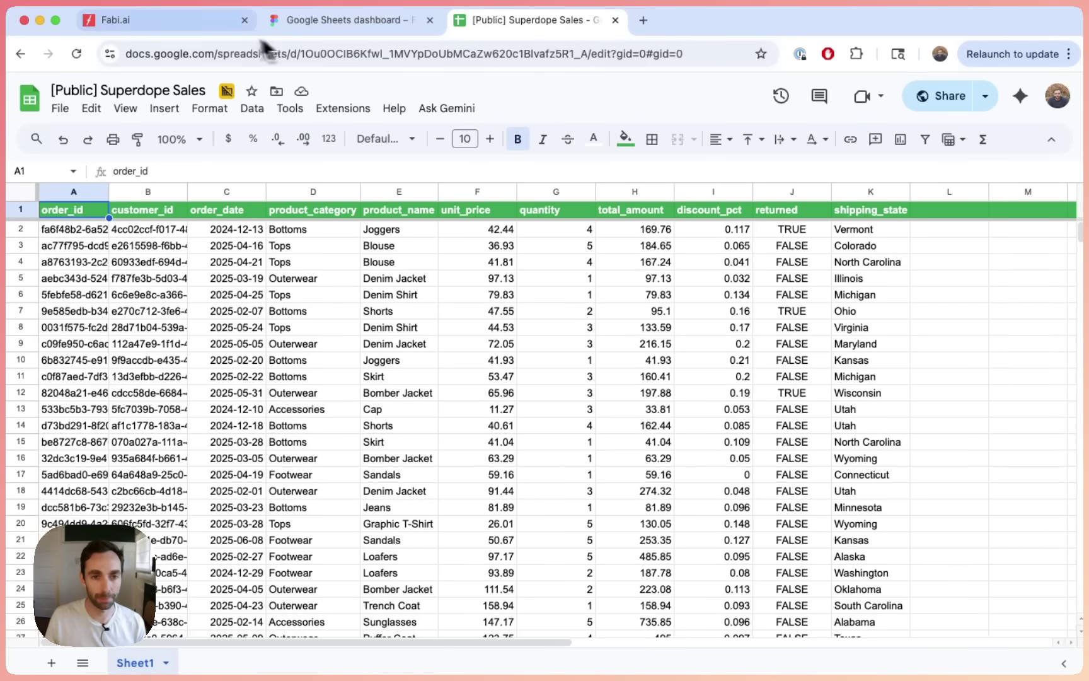
Open the Fabi.ai dashboard notebook with the Ask Fabi.ai chat docked, then check the data sources list
click(222, 36)
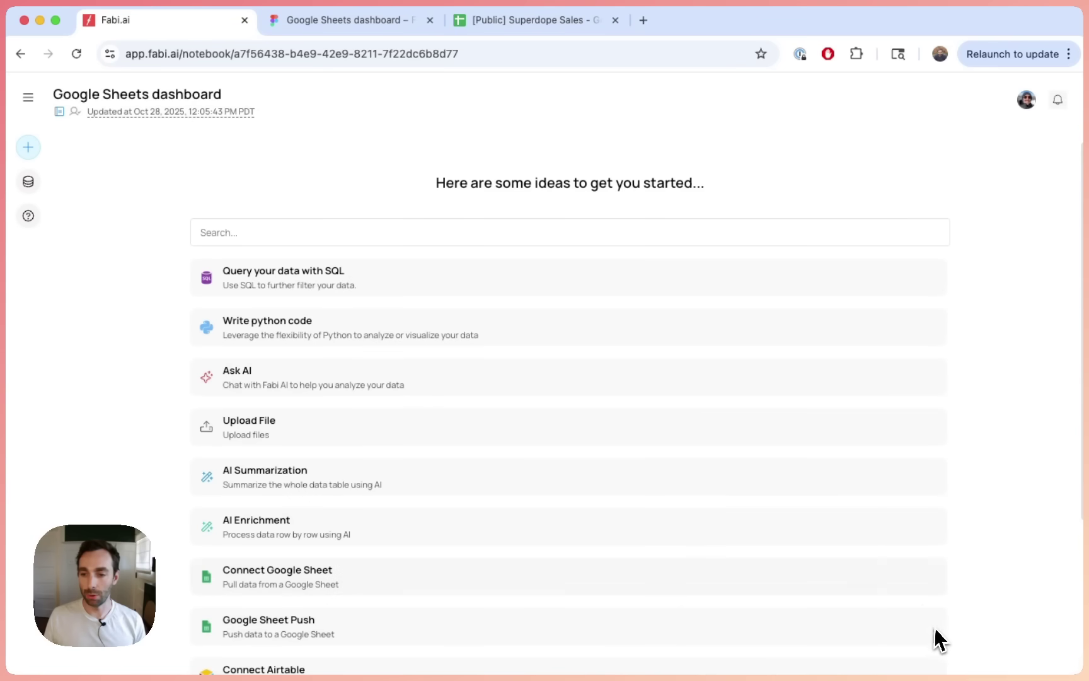
click(937, 640)
click(782, 153)
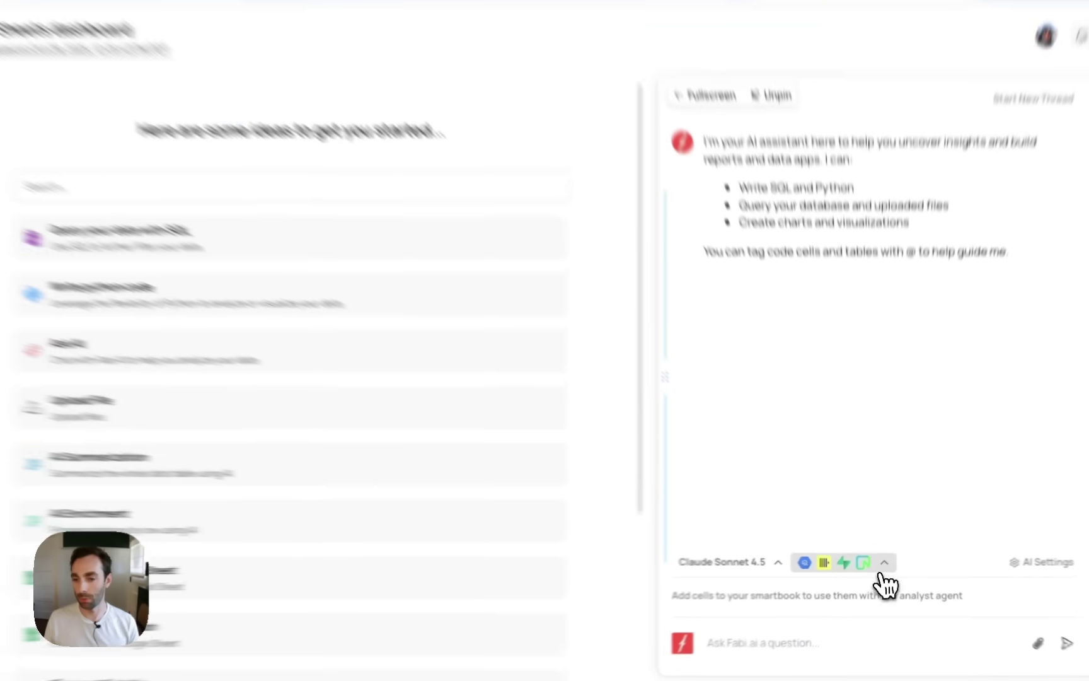
click(884, 567)
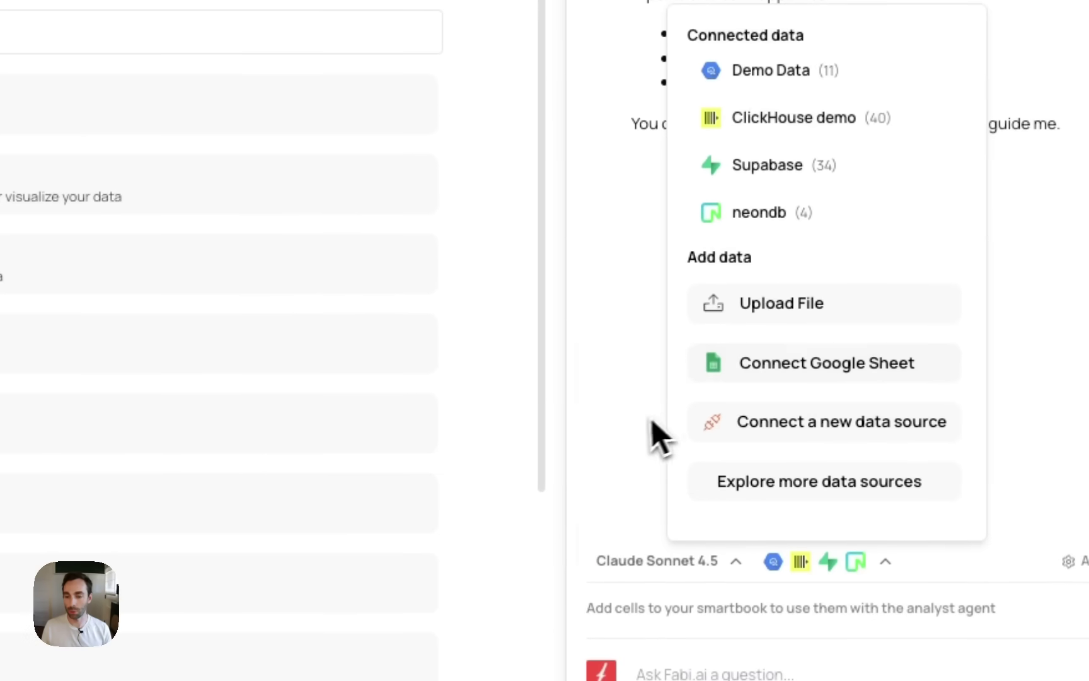
click(652, 420)
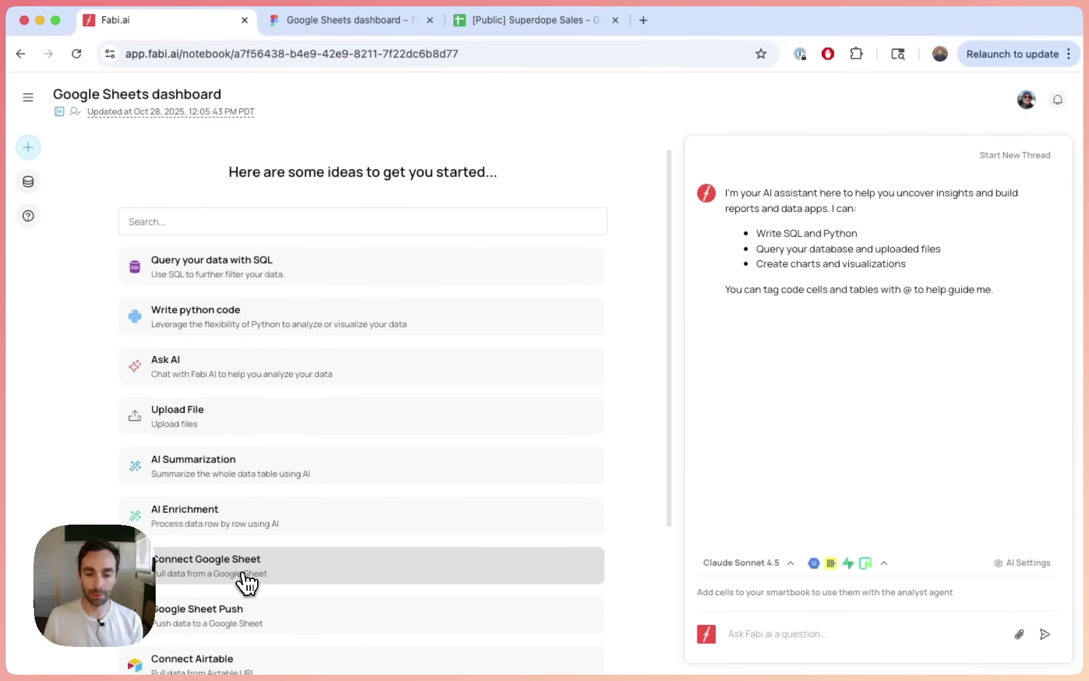
Add a Google Sheet pull cell linked to the [Public] Superdope Sales file, found by searching 'superdope'
click(255, 579)
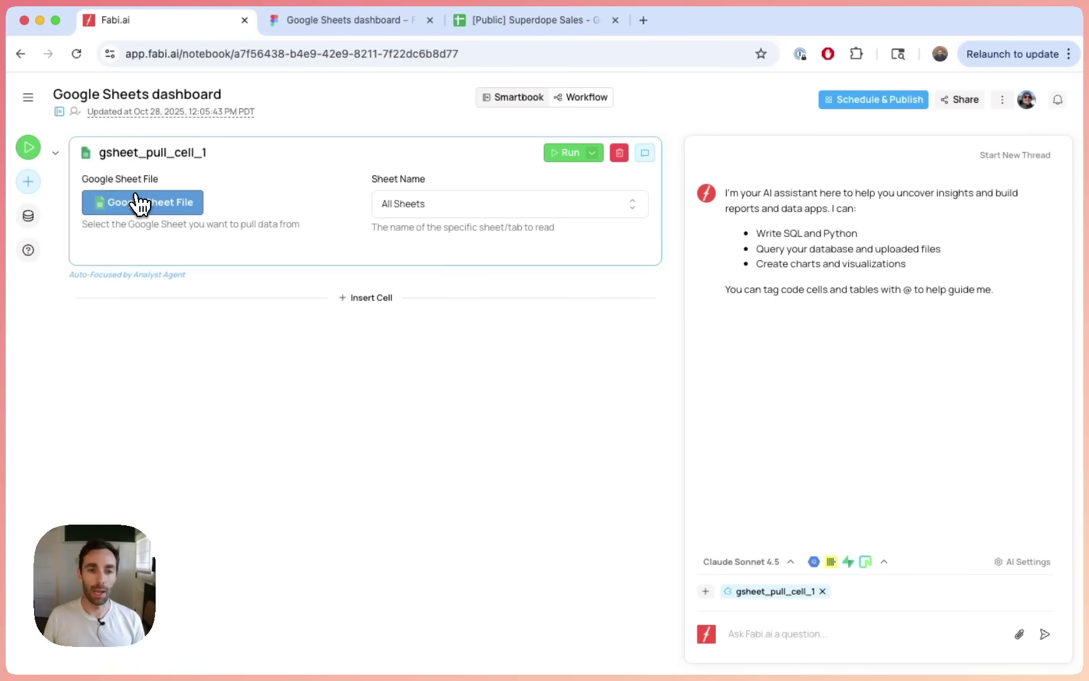
click(133, 204)
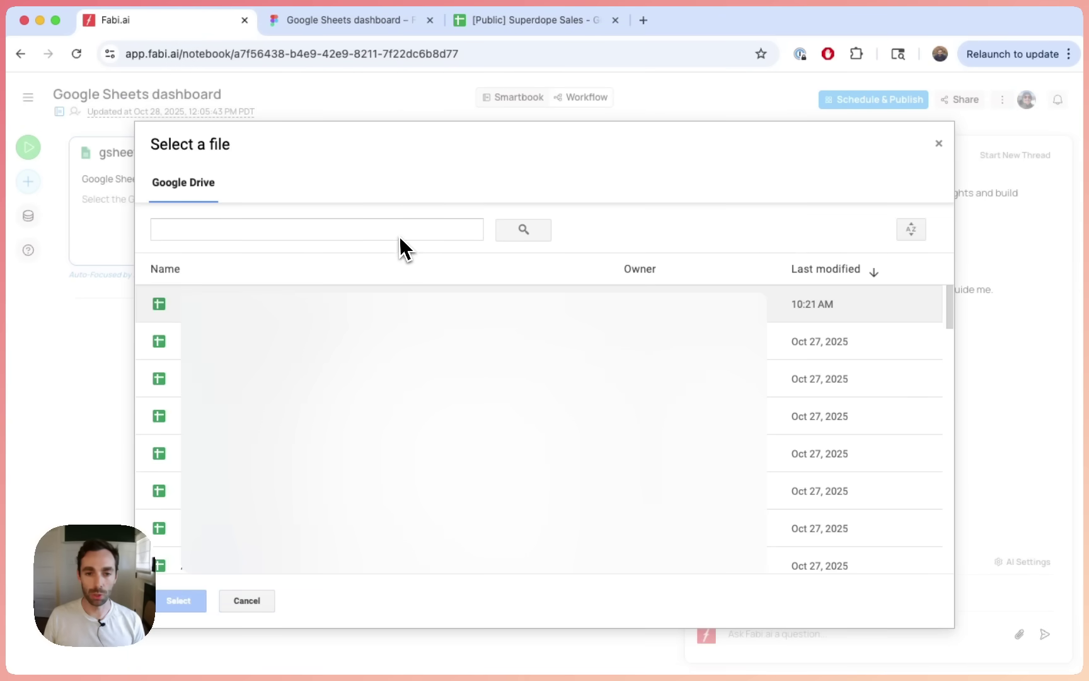
click(322, 234)
text(superdope)
key(Return)
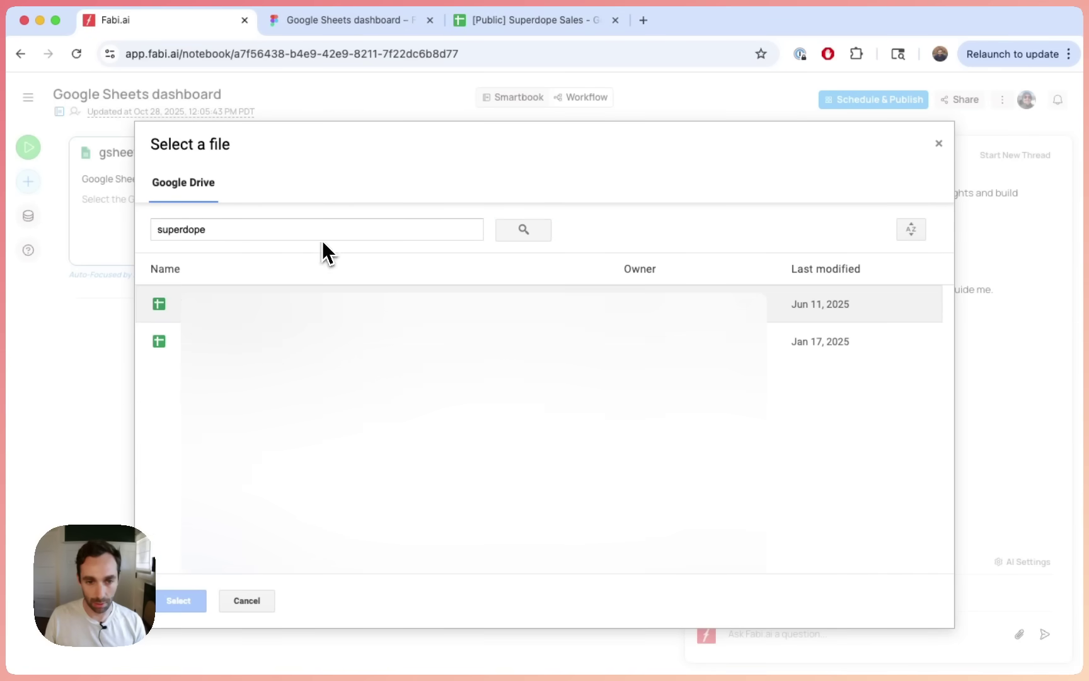
click(260, 317)
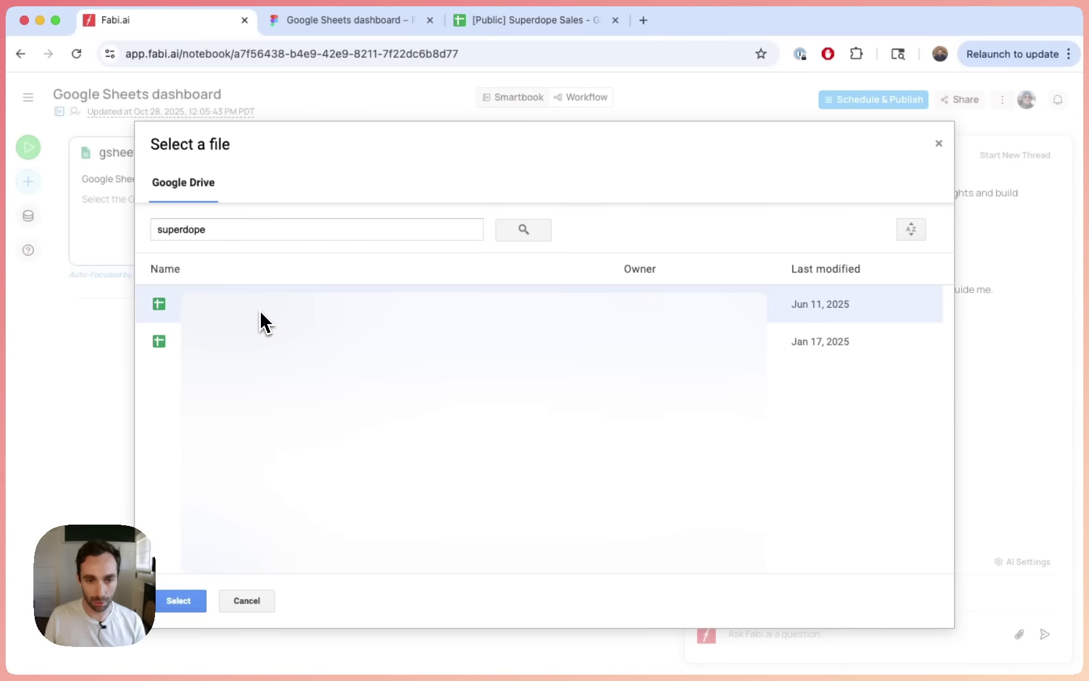
click(164, 605)
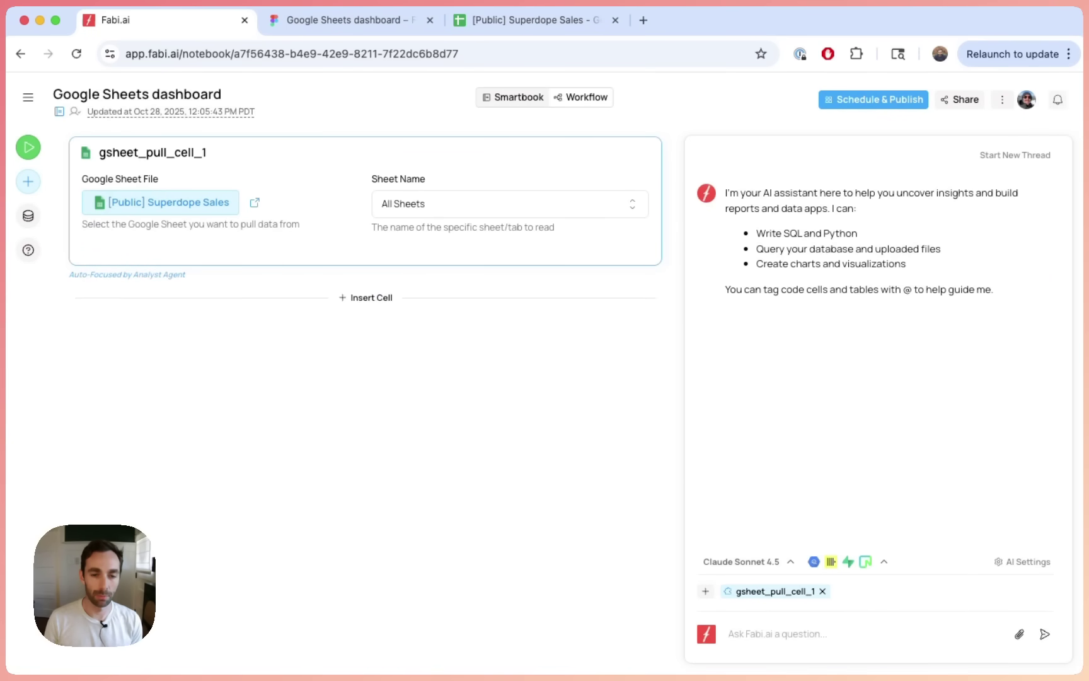
Run gsheet_pull_cell_1 to load Sheet1 into gsheet_data1, leaving Sheet Name on All Sheets
key(shift+Return)
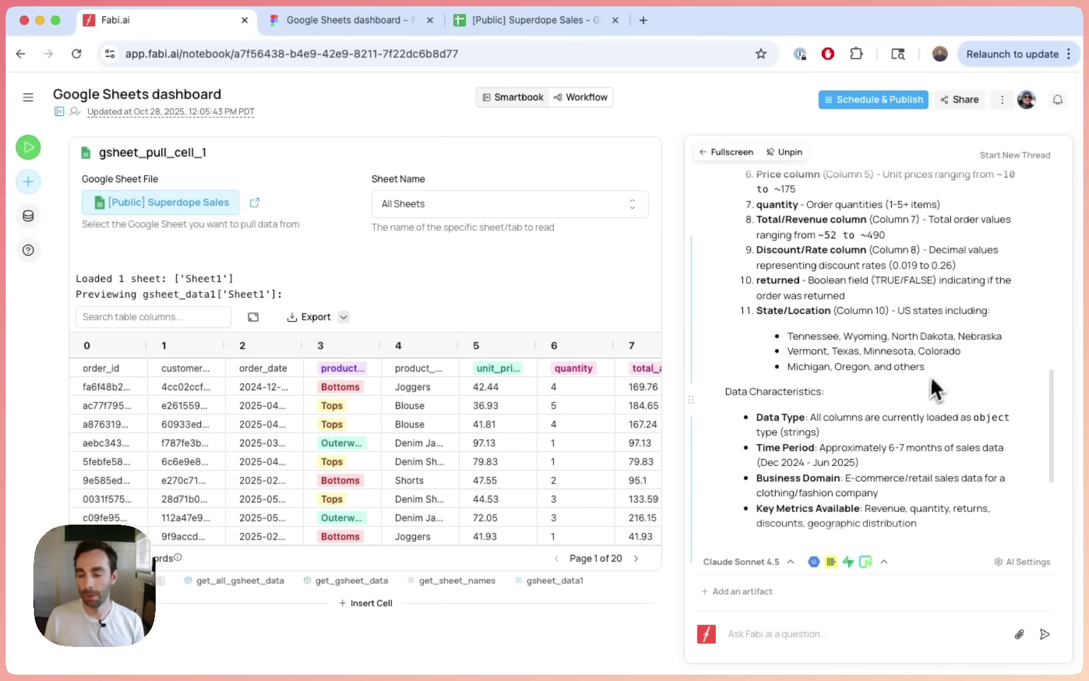
scroll(937, 372, up, 5)
scroll(863, 416, up, 1)
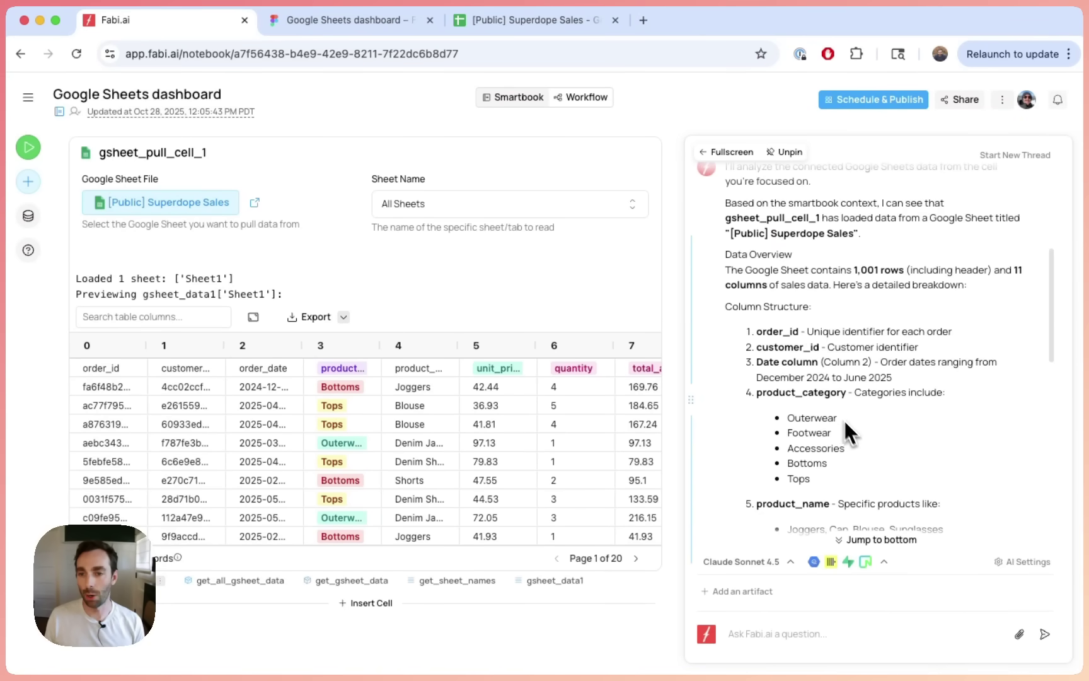
scroll(848, 432, up, 3)
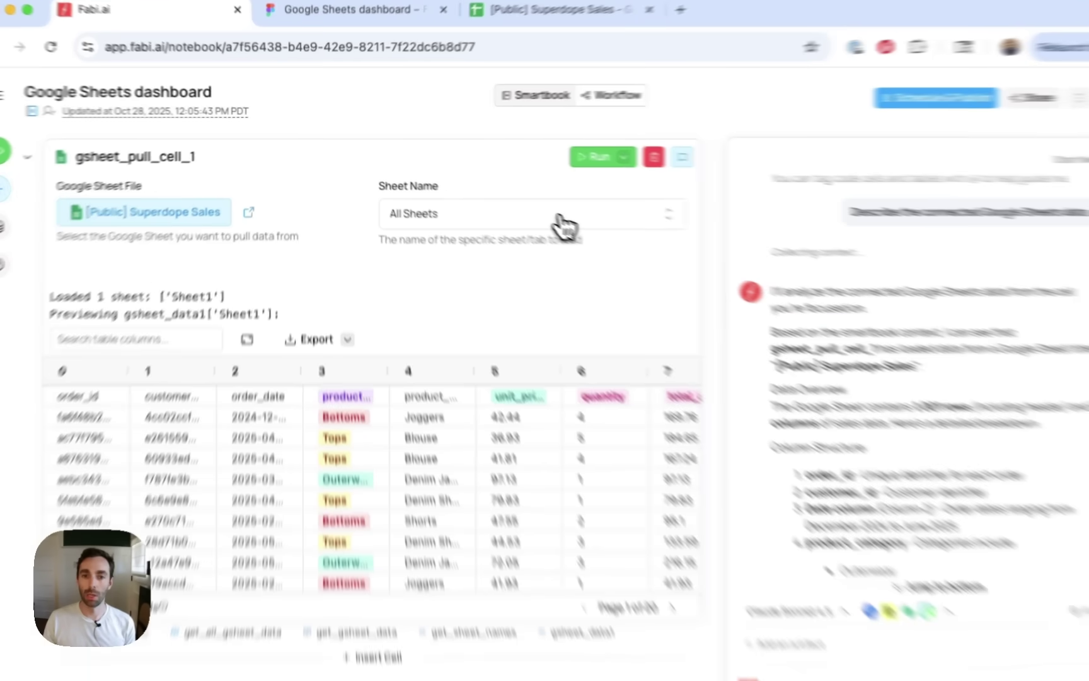
click(534, 218)
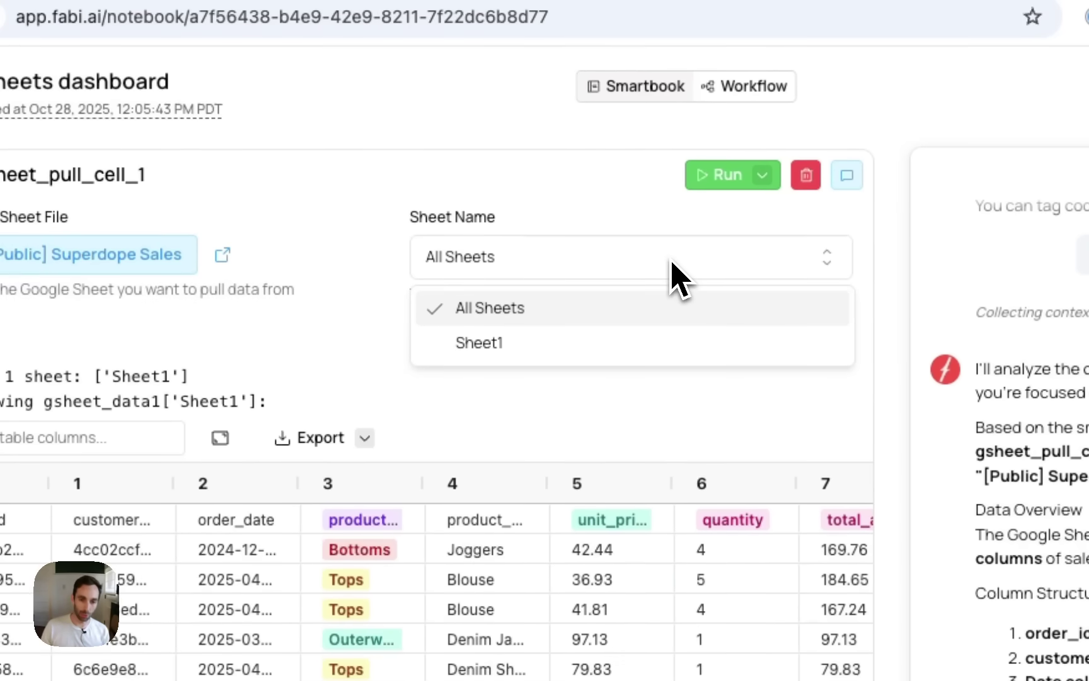
click(328, 341)
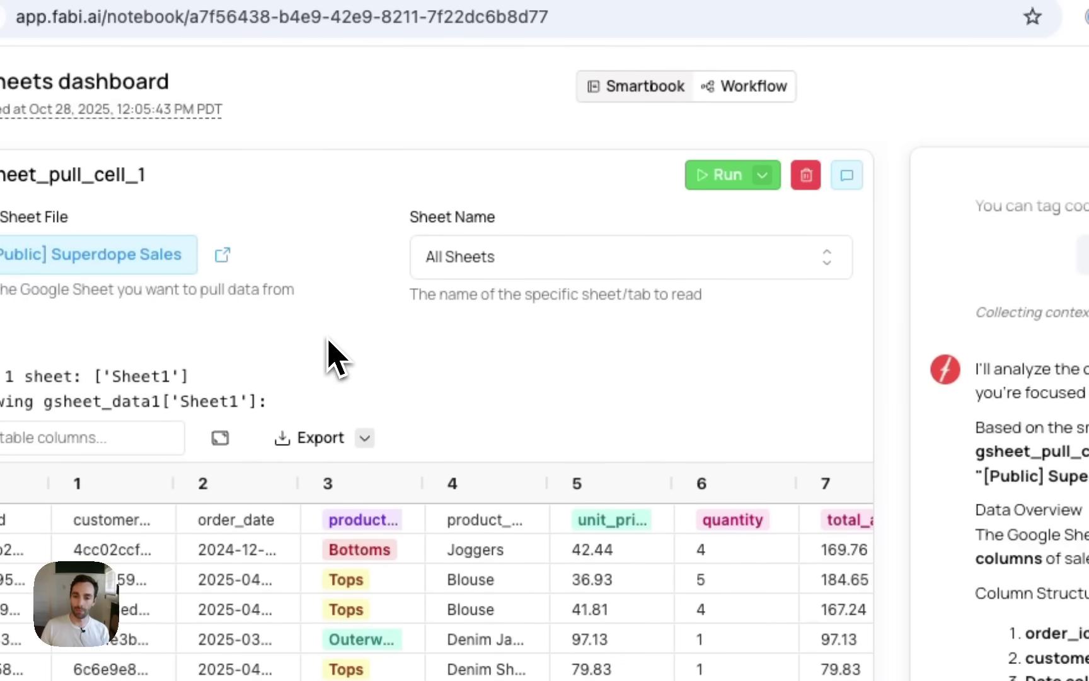
click(529, 263)
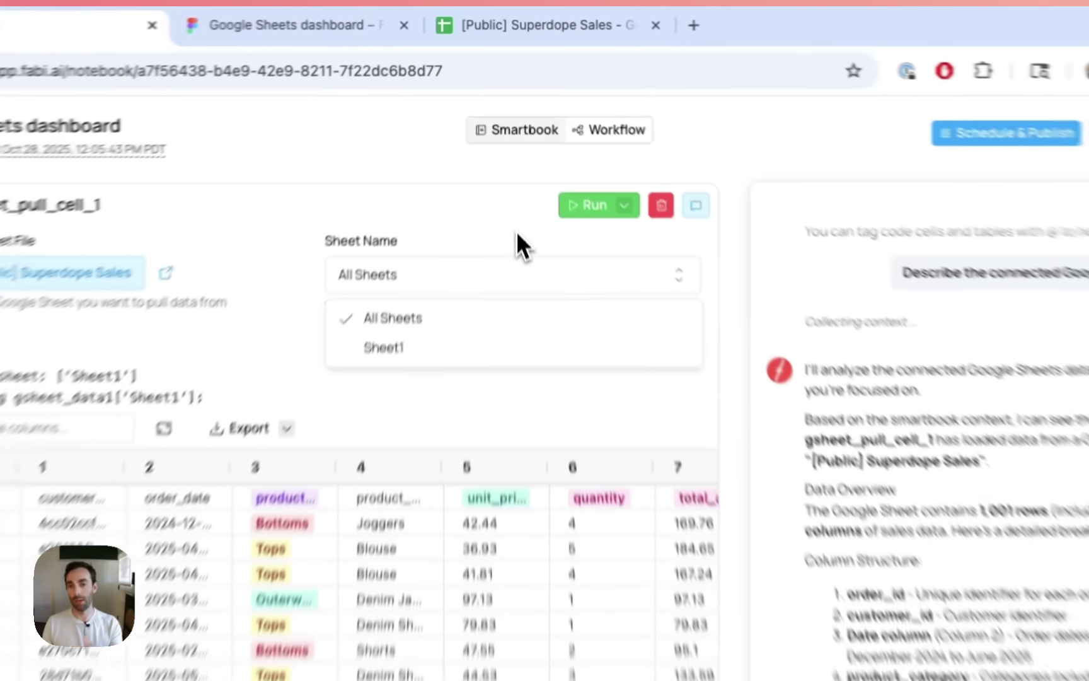
click(520, 184)
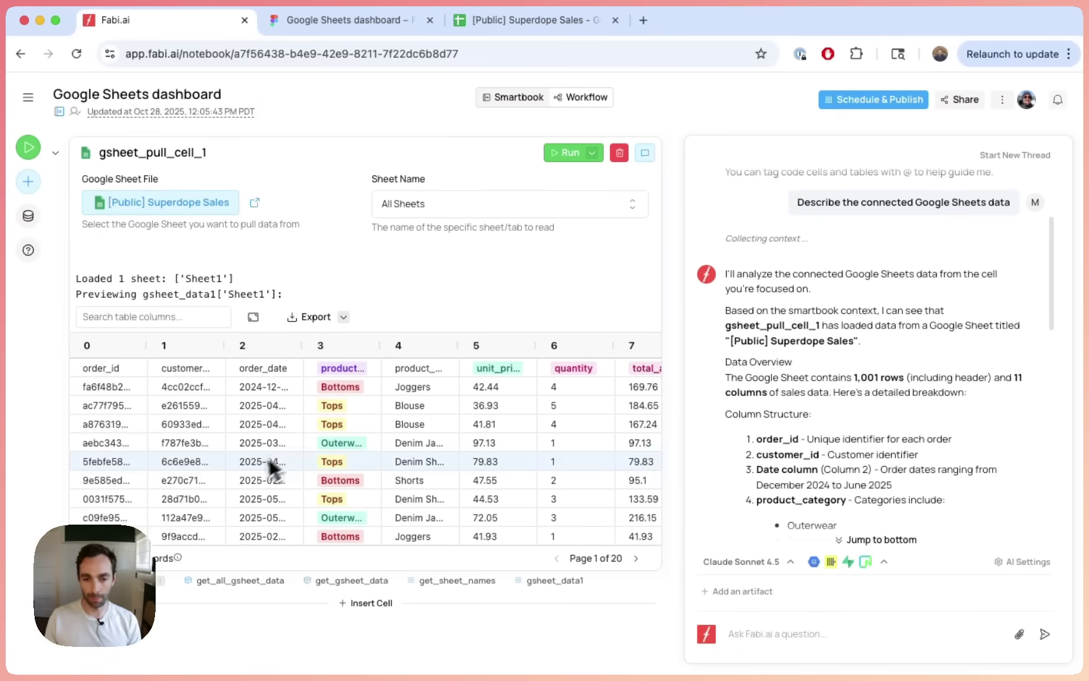
Ask the AI agent to 'plot top selling product categories'
scroll(916, 426, down, 10)
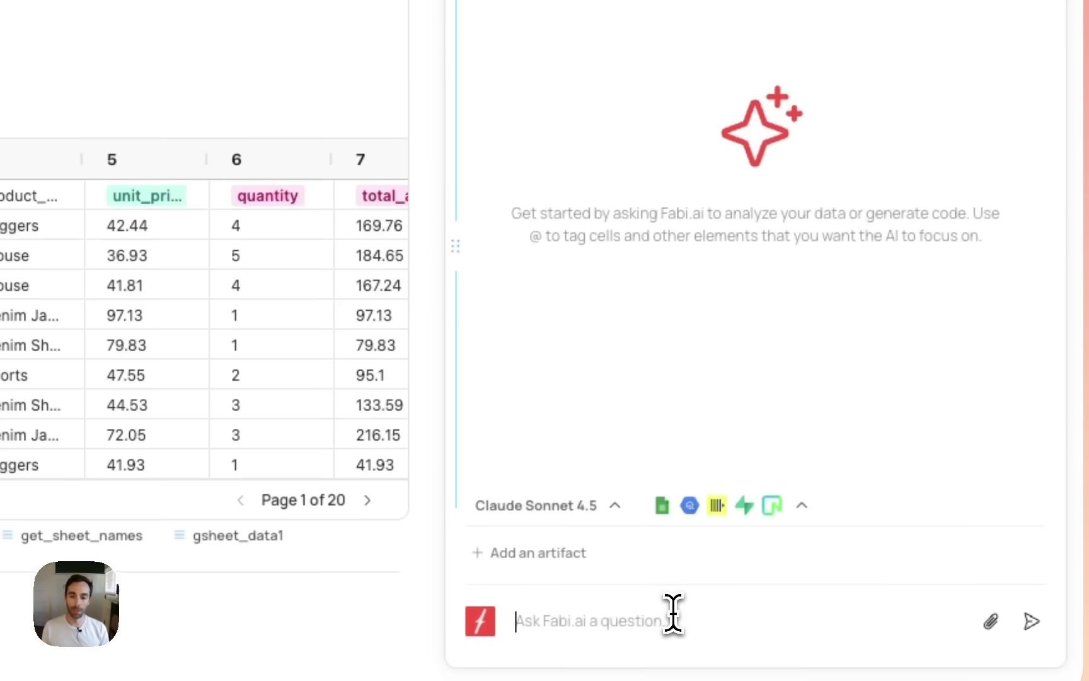
click(672, 602)
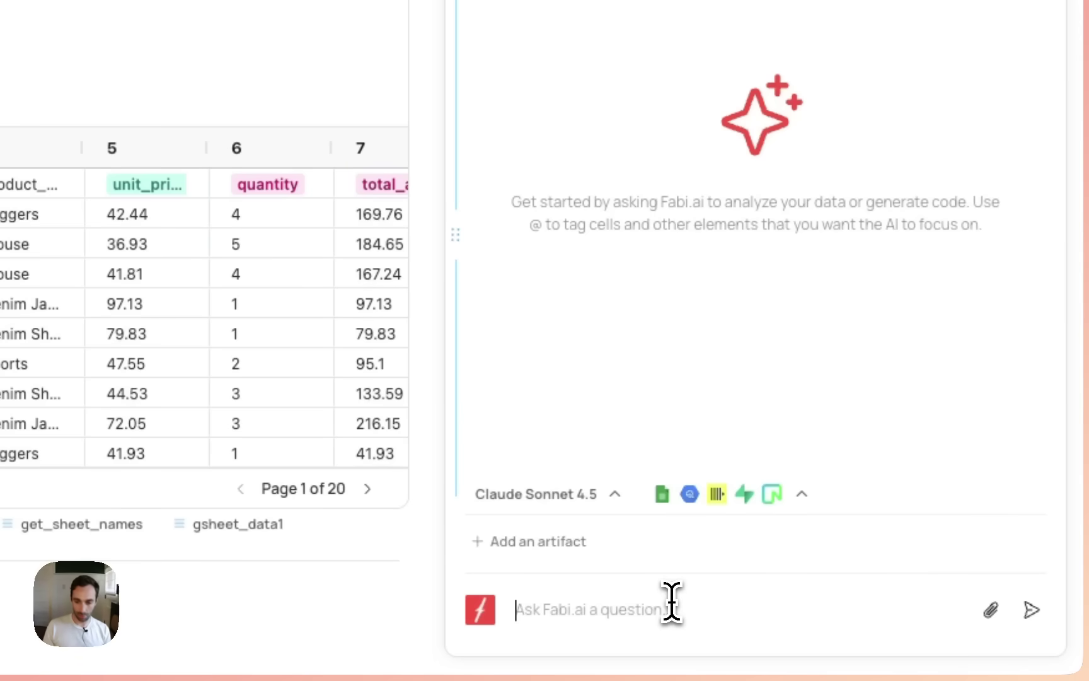
text(po)
key(BackSpace)
text(lot top selling product catego)
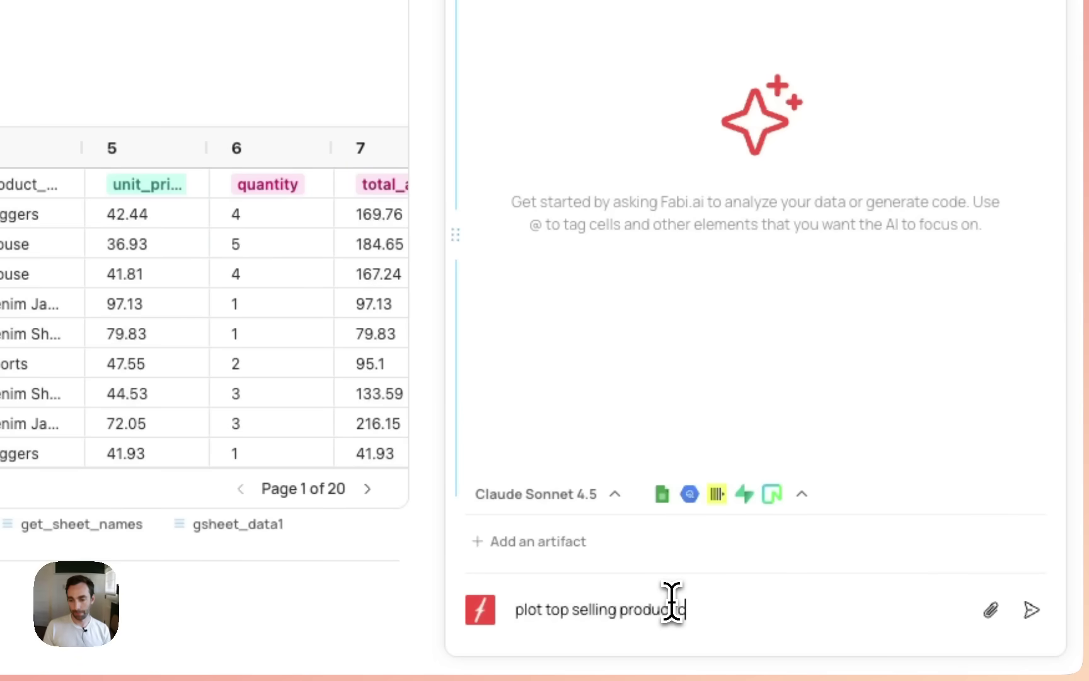
text(ries)
key(Return)
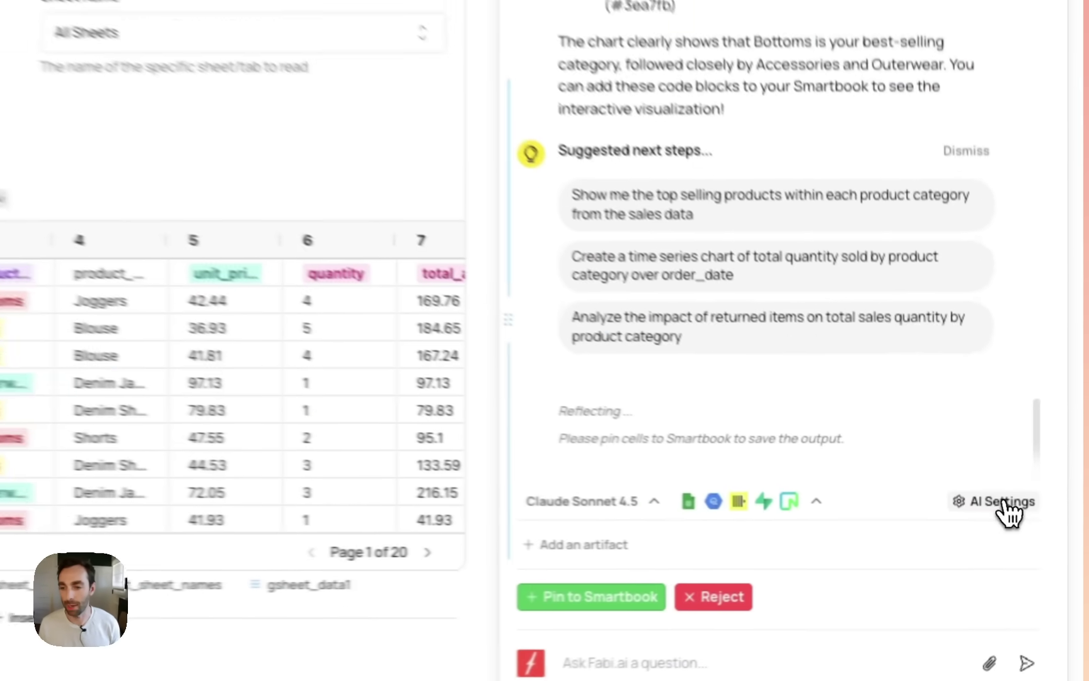
click(1026, 524)
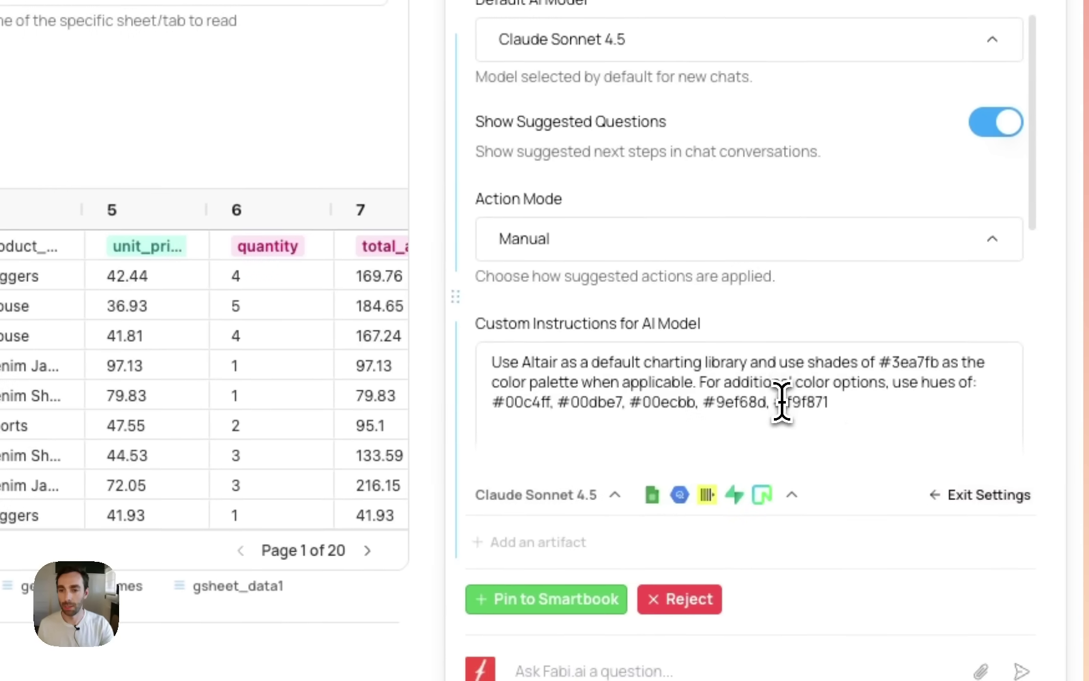
scroll(715, 377, down, 2)
drag(861, 333, 479, 278)
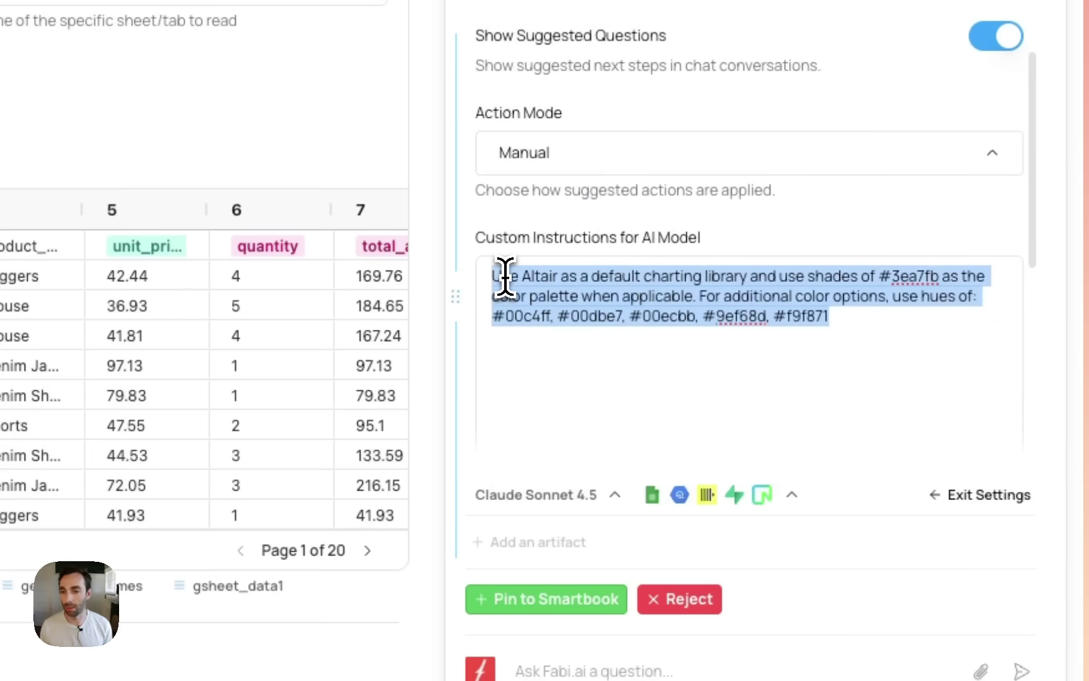
drag(889, 325, 479, 324)
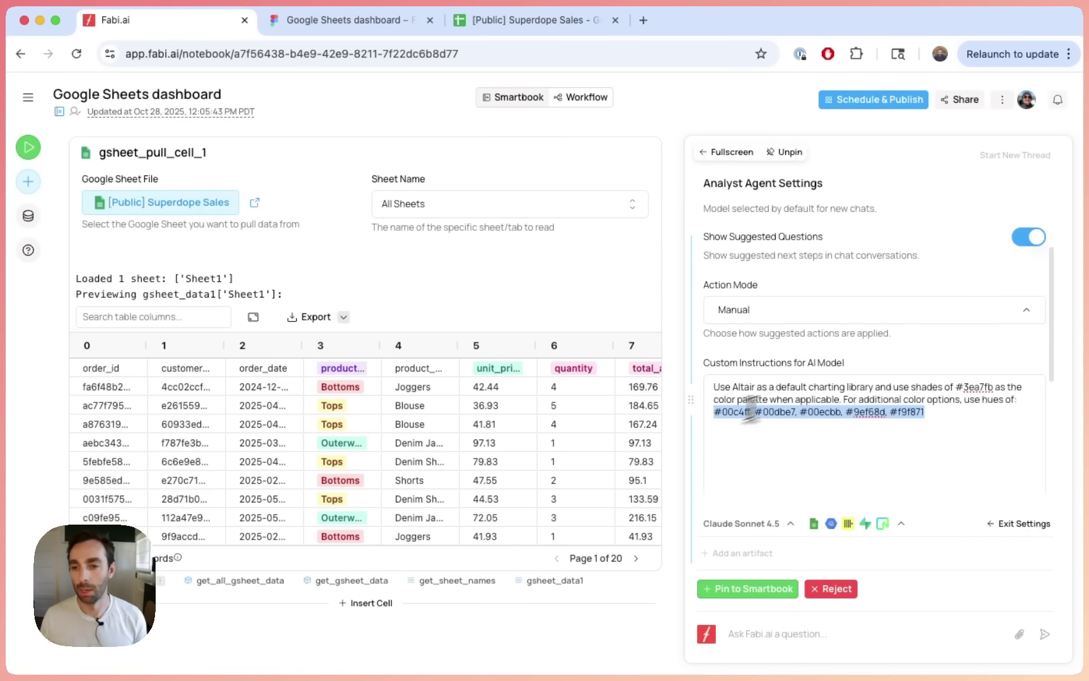
scroll(857, 410, down, 3)
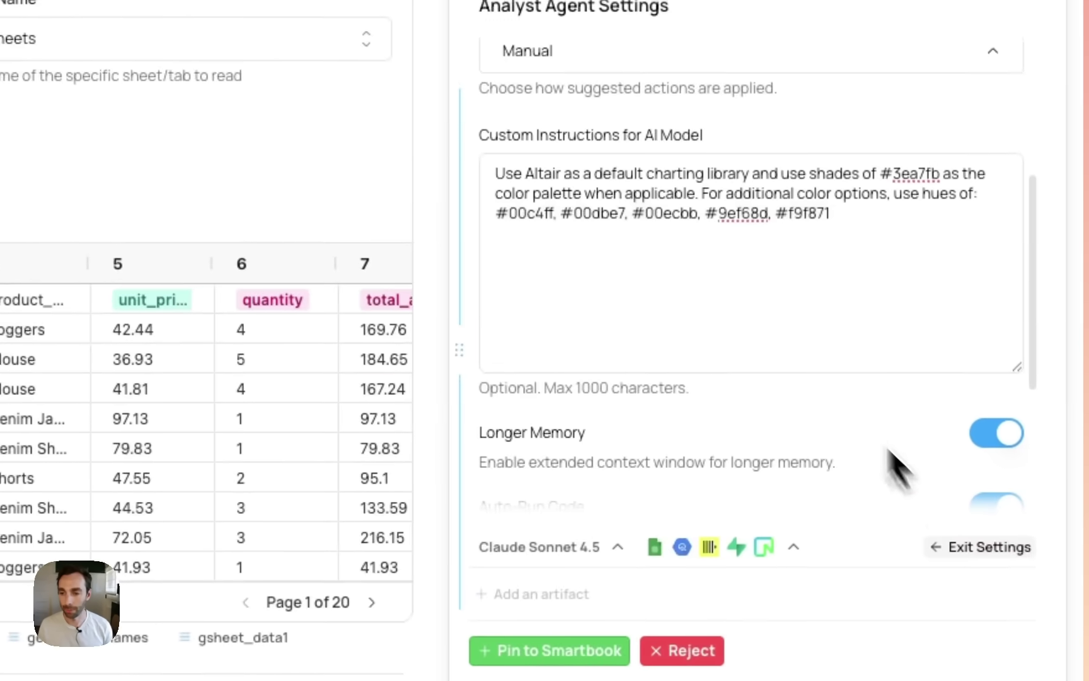
click(1018, 524)
Pin the generated top-selling categories chart into the Smartbook
scroll(742, 196, up, 10)
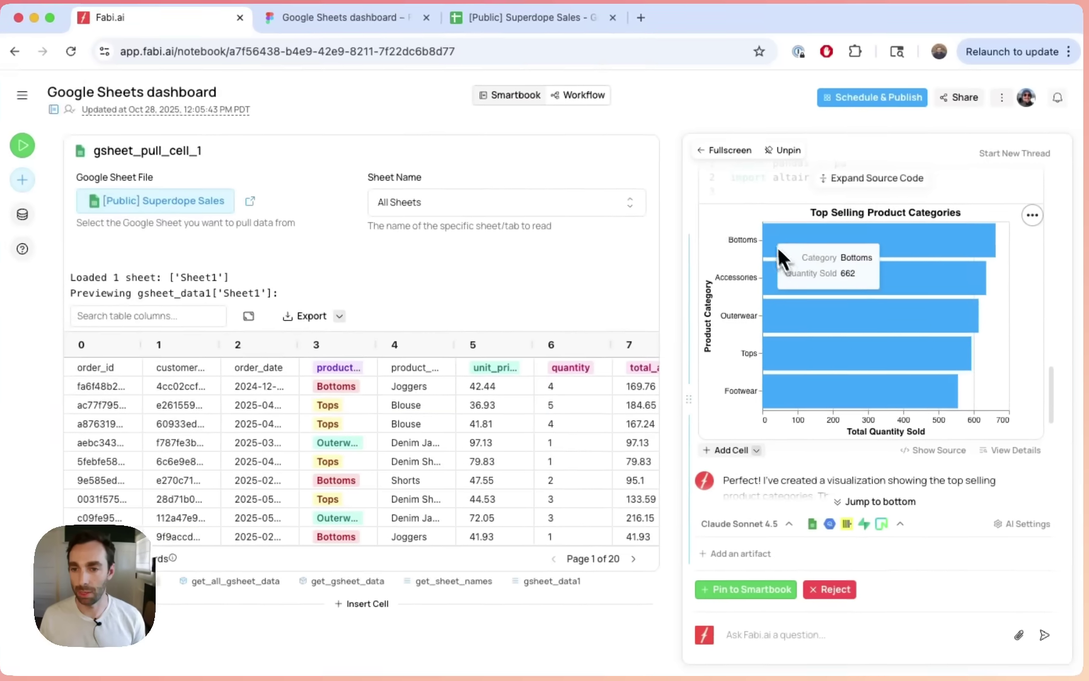
scroll(778, 248, down, 1)
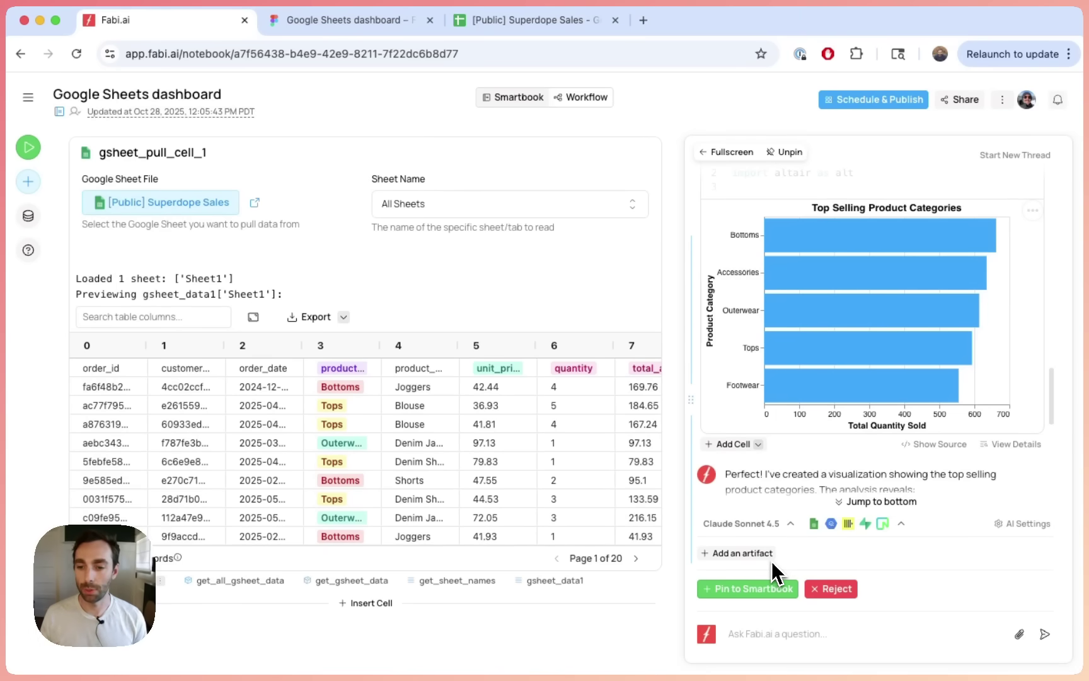
click(735, 592)
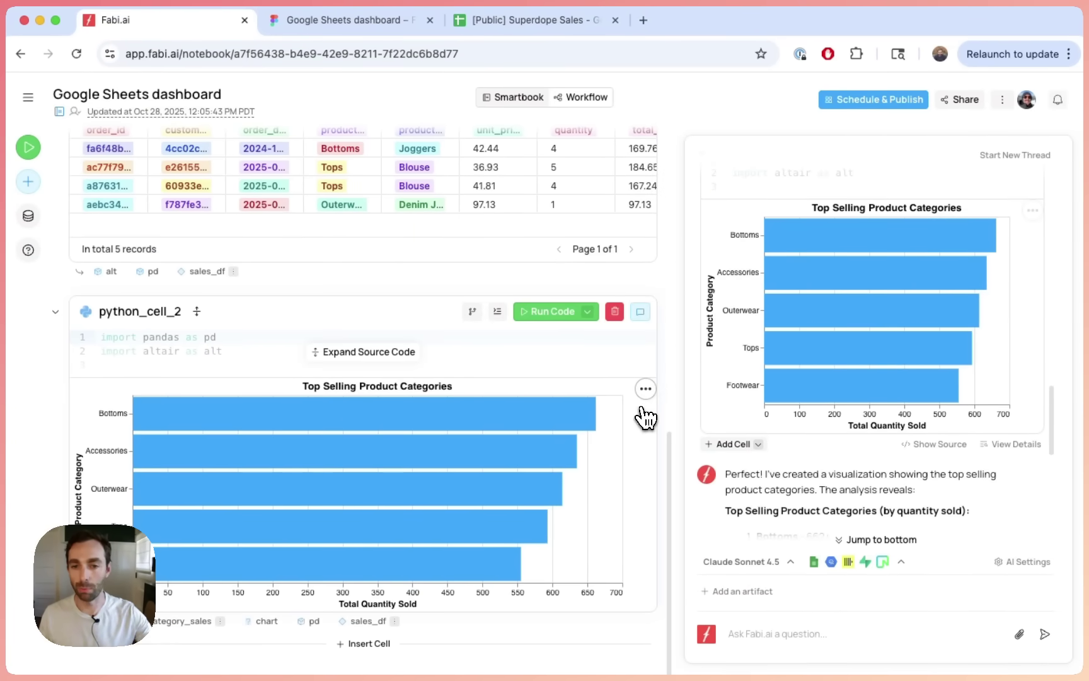
Rename the Google Sheet pull cell to raw_data
scroll(645, 417, up, 3)
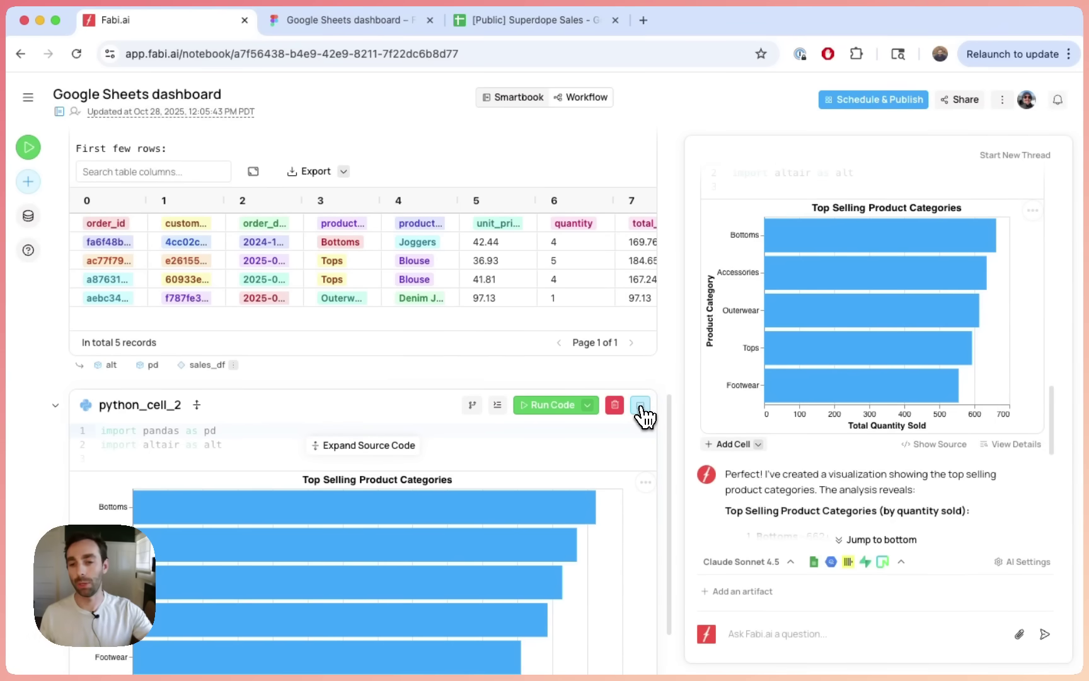
scroll(644, 418, up, 5)
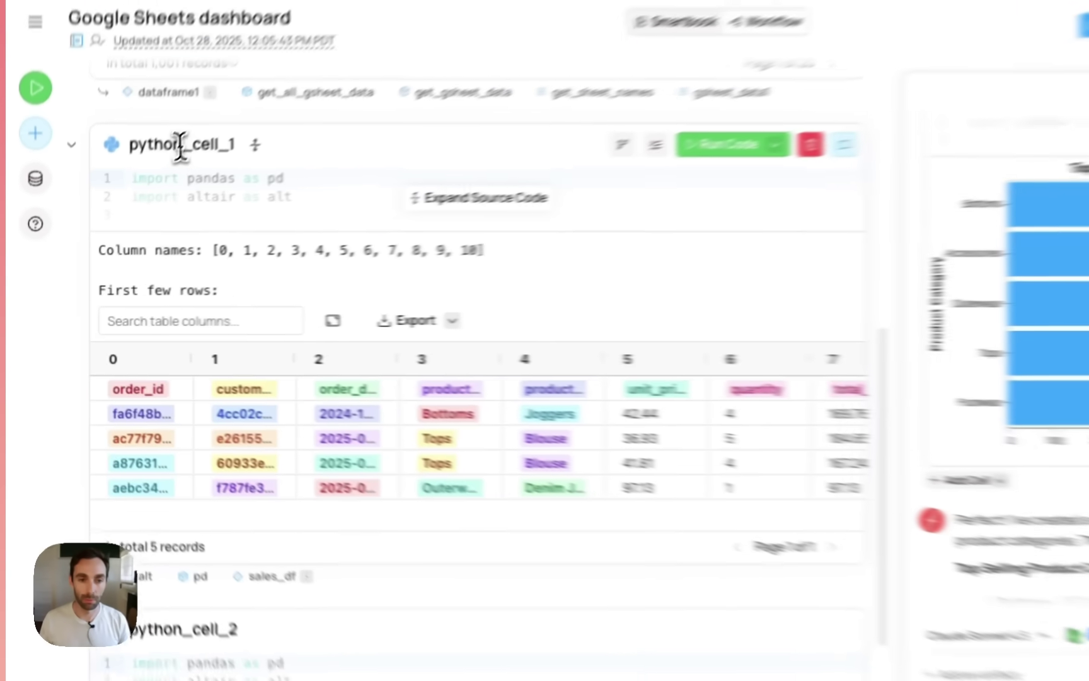
double_click(138, 199)
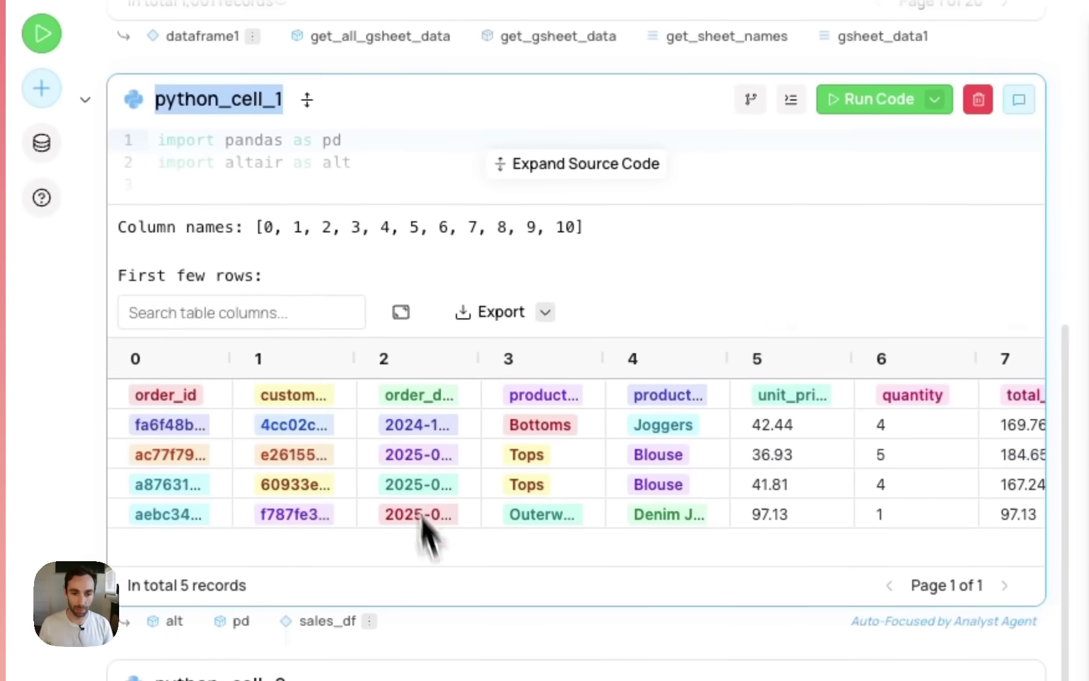
scroll(428, 539, up, 8)
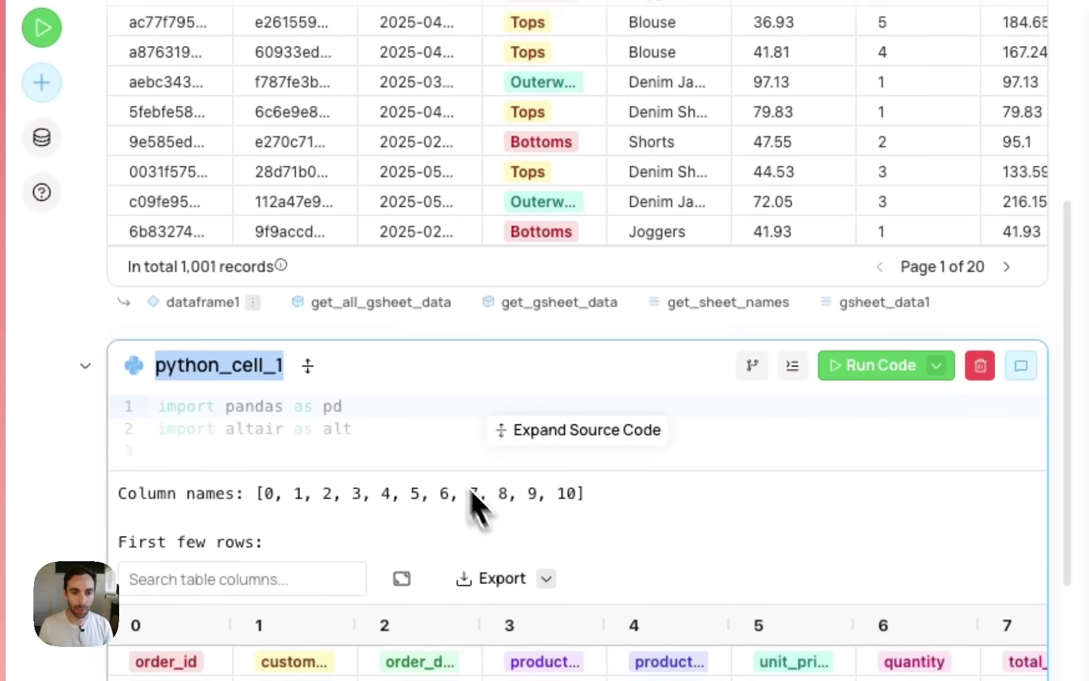
scroll(357, 250, up, 15)
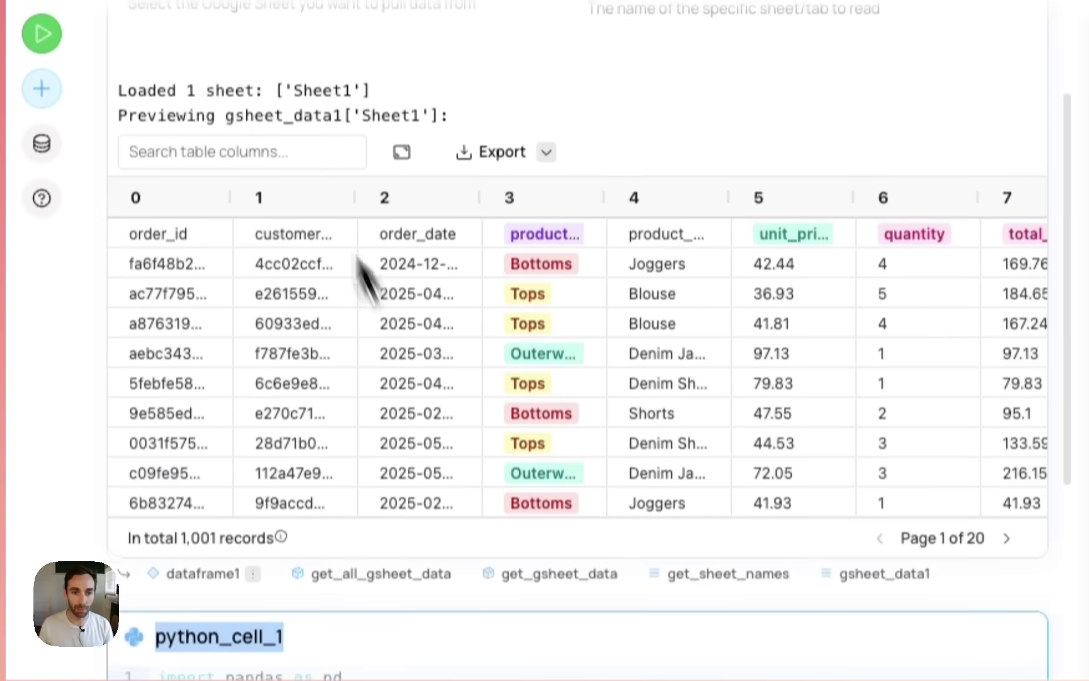
double_click(187, 95)
text(raw data)
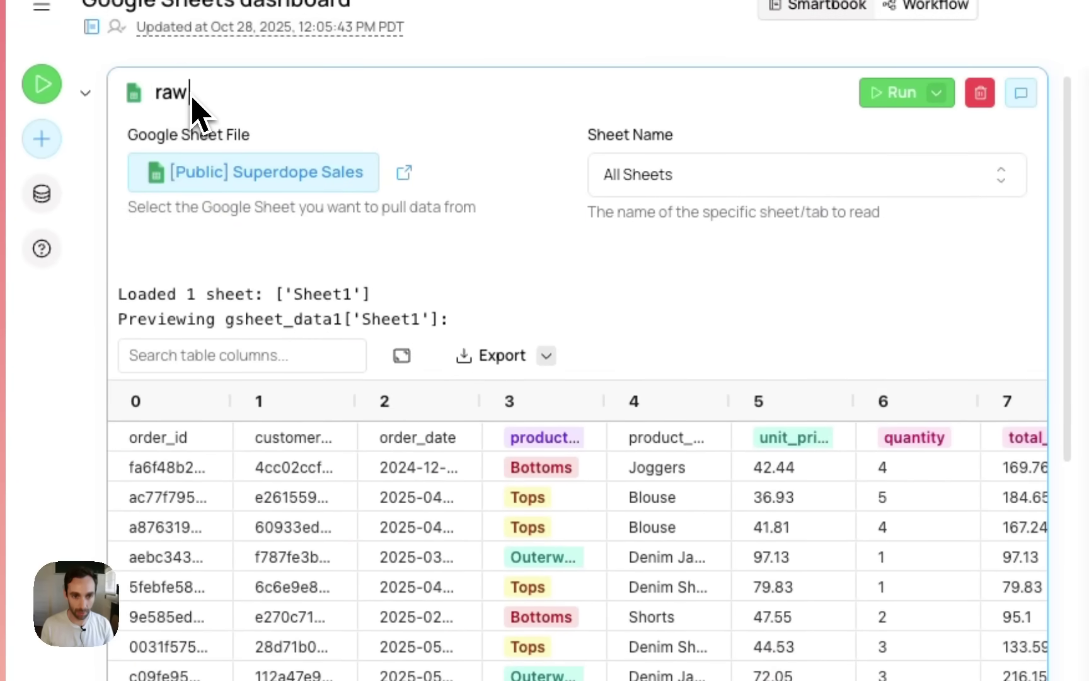
Rename the top-categories chart cell python_cell_2 to sales_by_category
scroll(316, 328, down, 10)
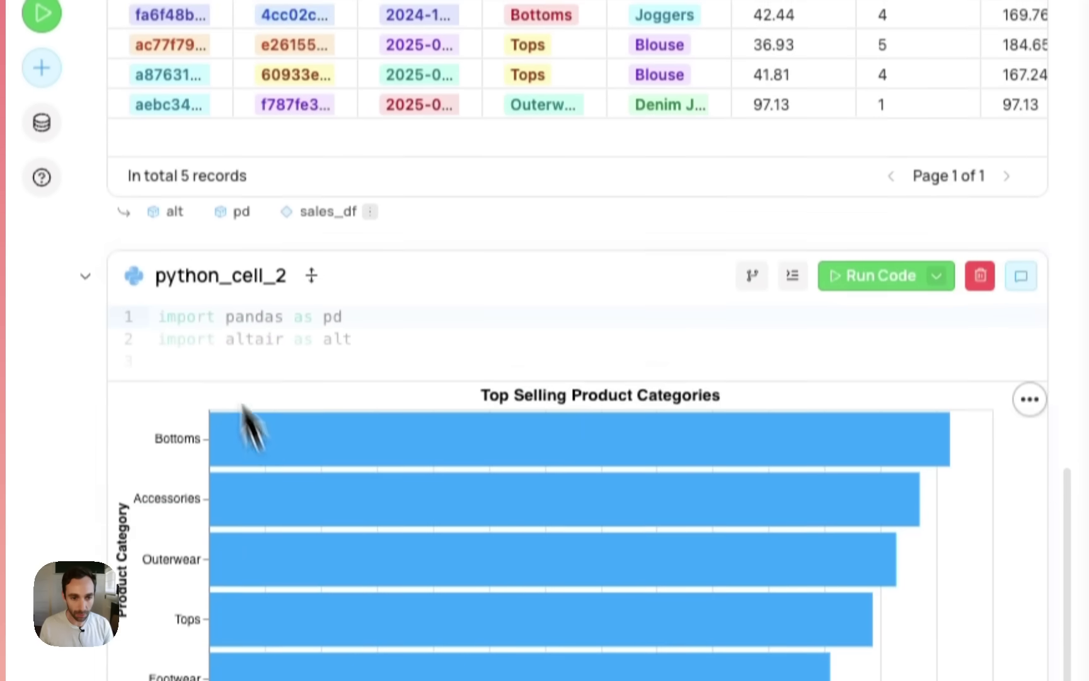
double_click(205, 252)
text(sales by cated)
text(ory)
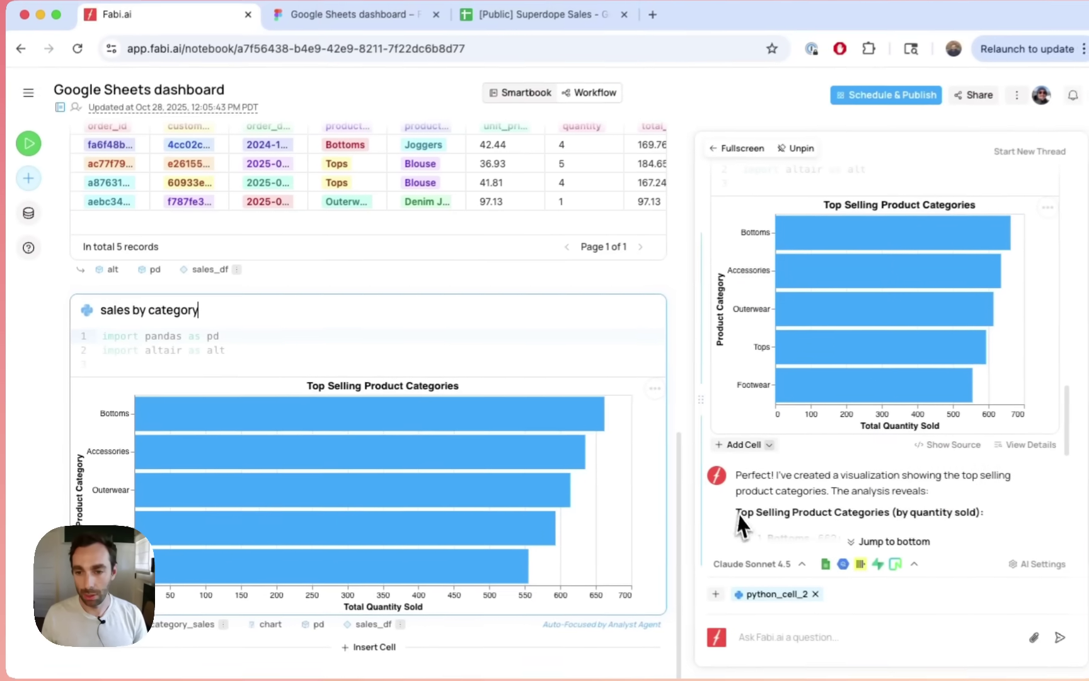
key(Return)
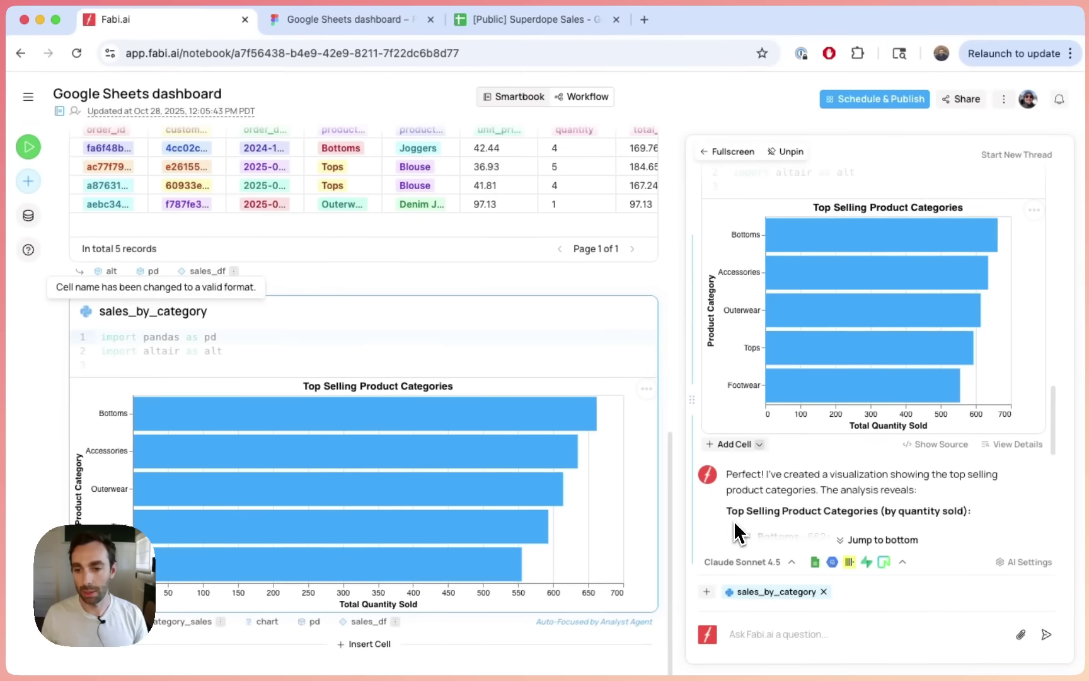
scroll(792, 516, down, 5)
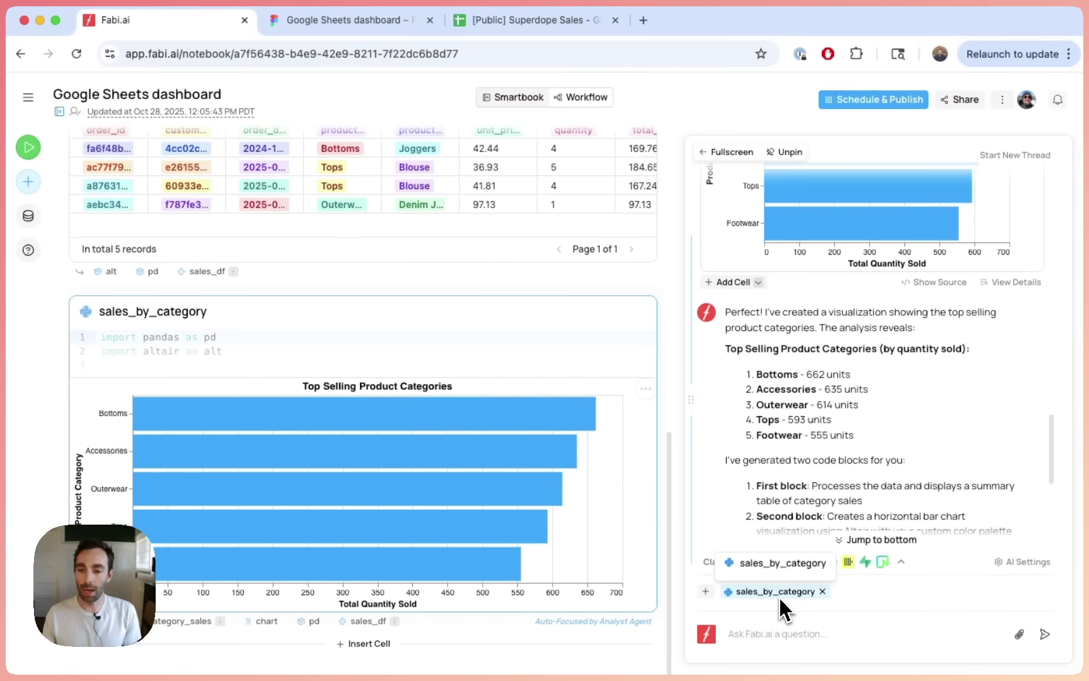
scroll(378, 302, up, 2)
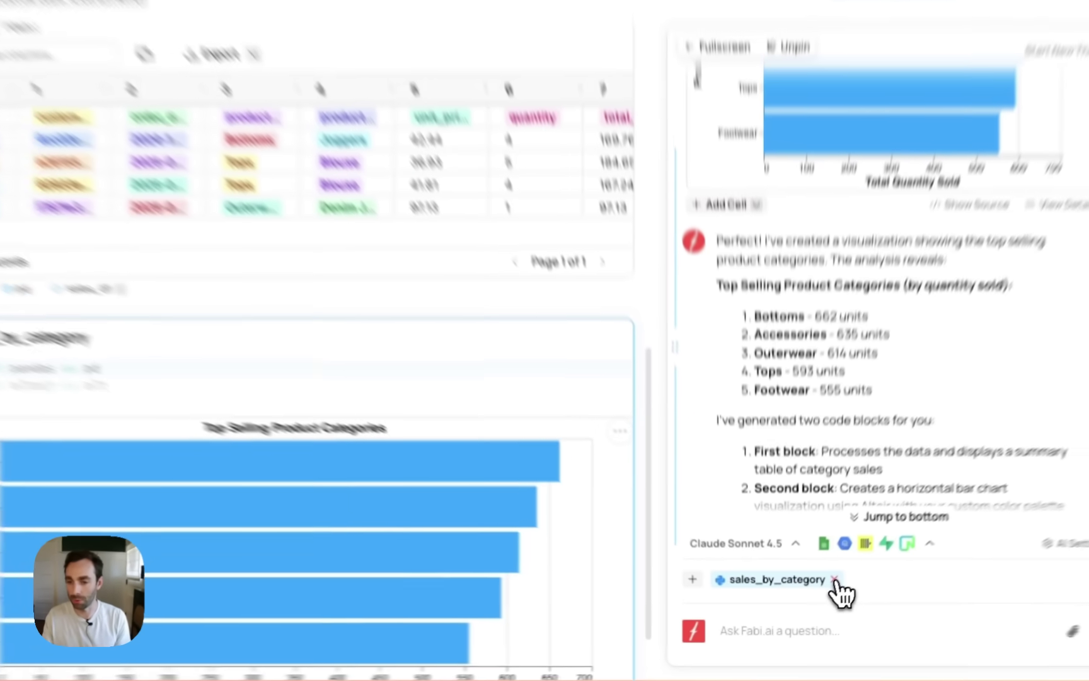
click(822, 591)
drag(365, 210, 725, 557)
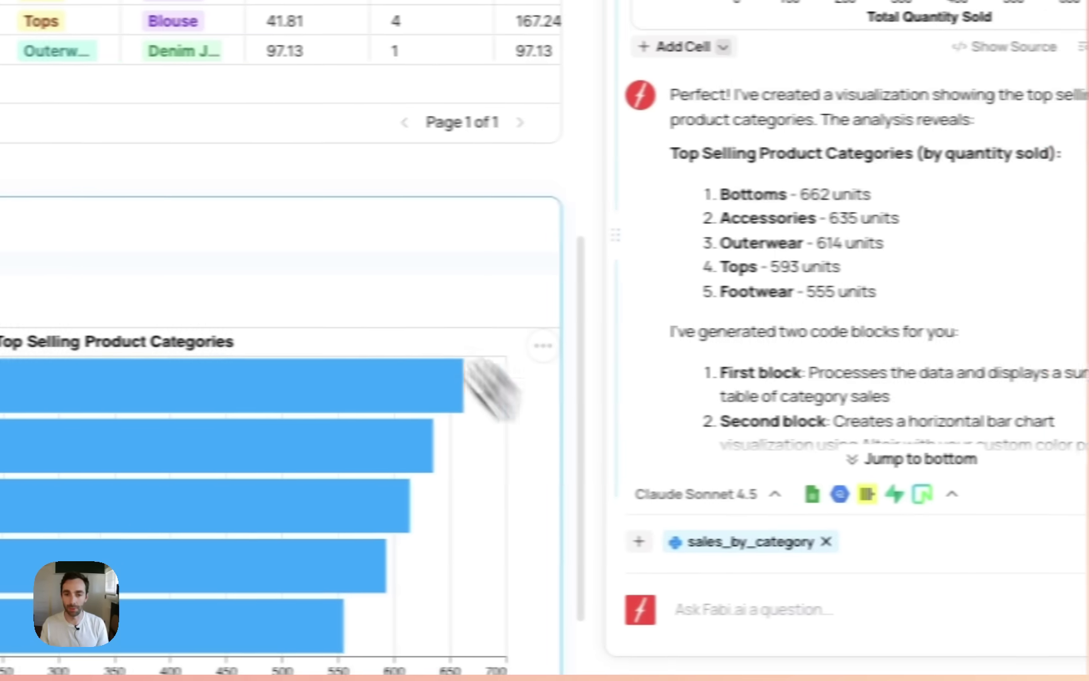
scroll(467, 359, up, 4)
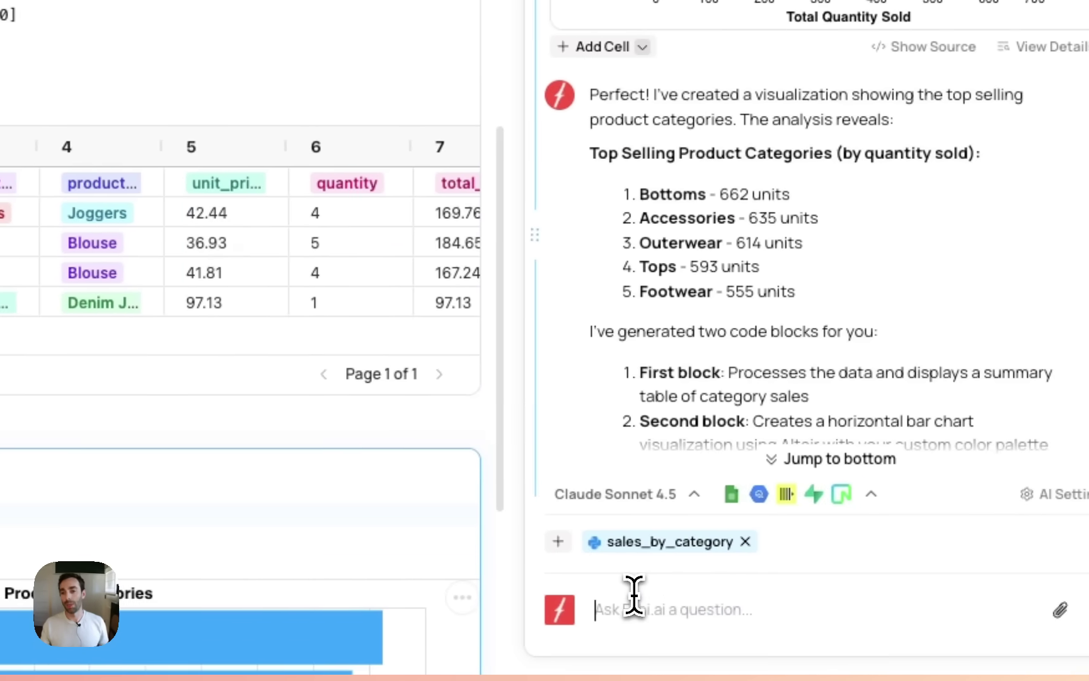
click(657, 596)
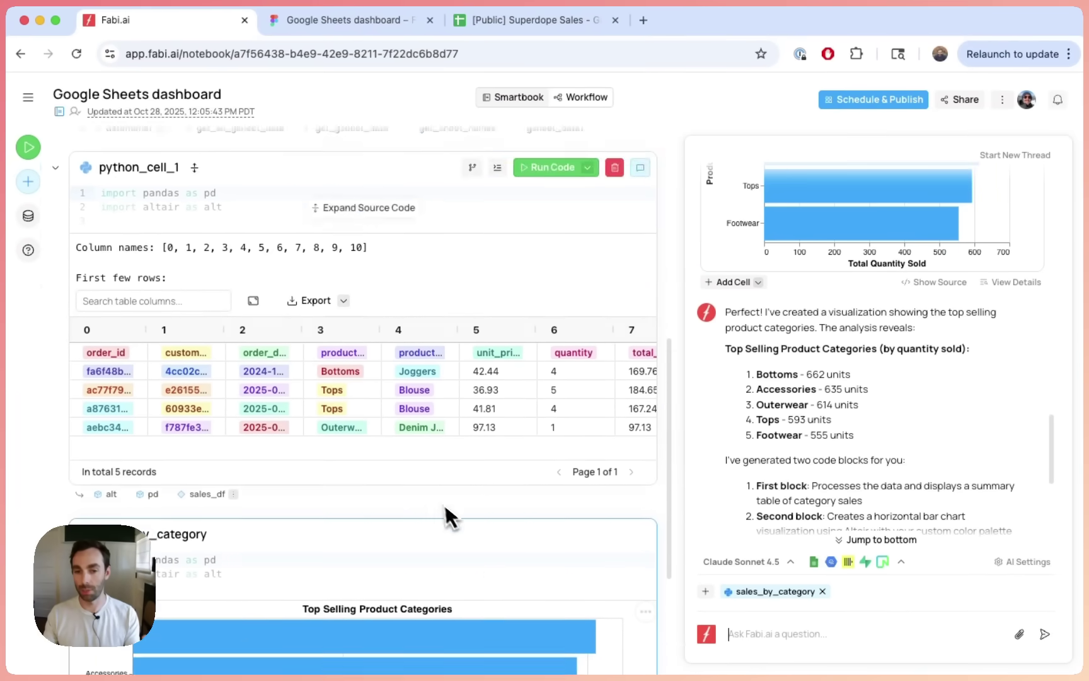
scroll(444, 517, down, 6)
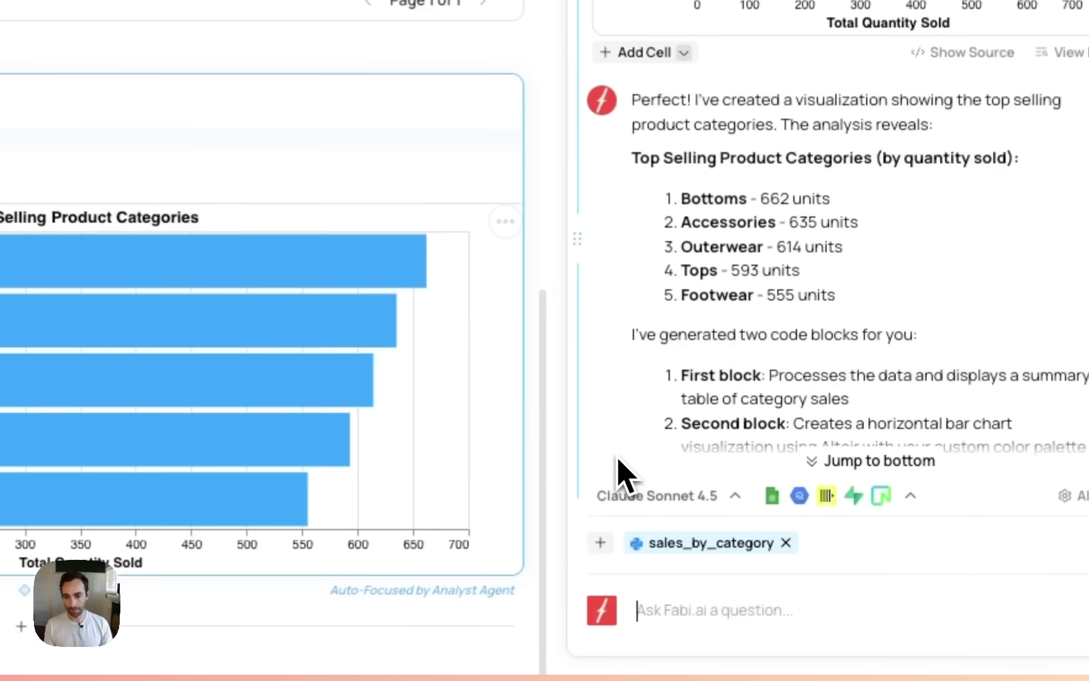
Ask the AI agent to 'change this to a stacked bar chart by product'
text(c)
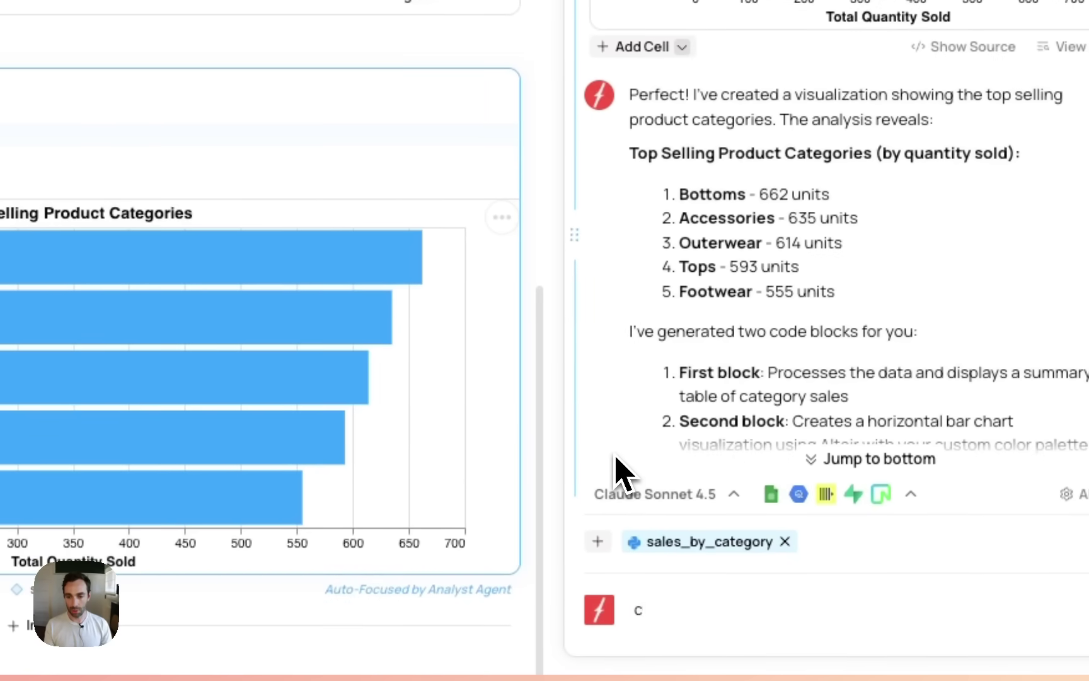
text(reathange this to a sta)
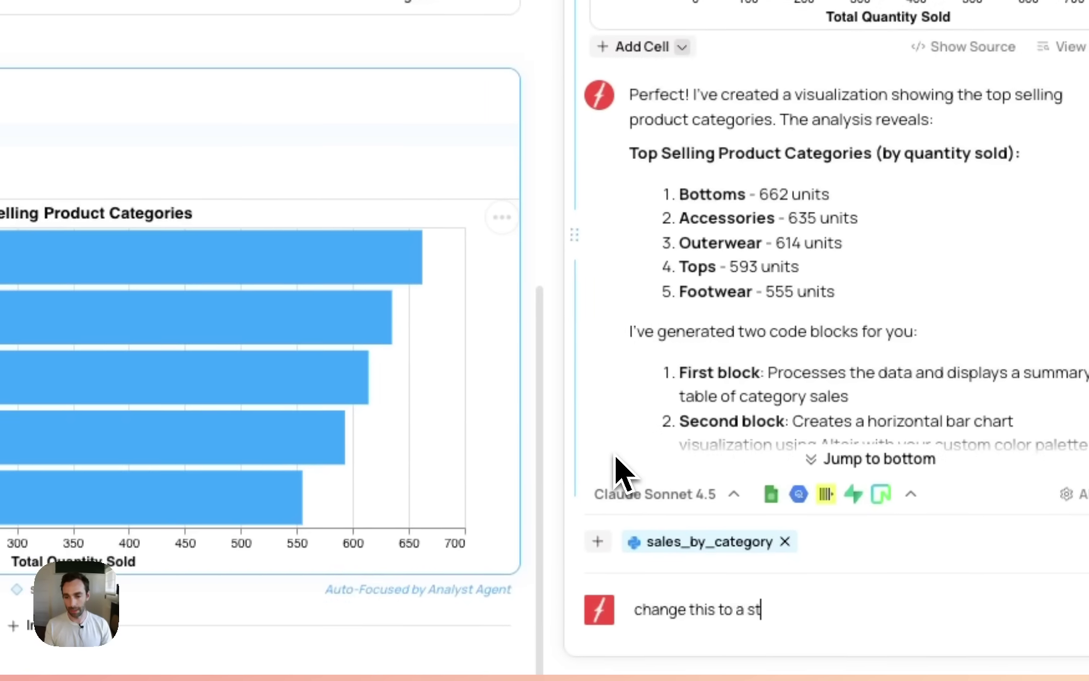
text(cked bar chart by product)
key(Return)
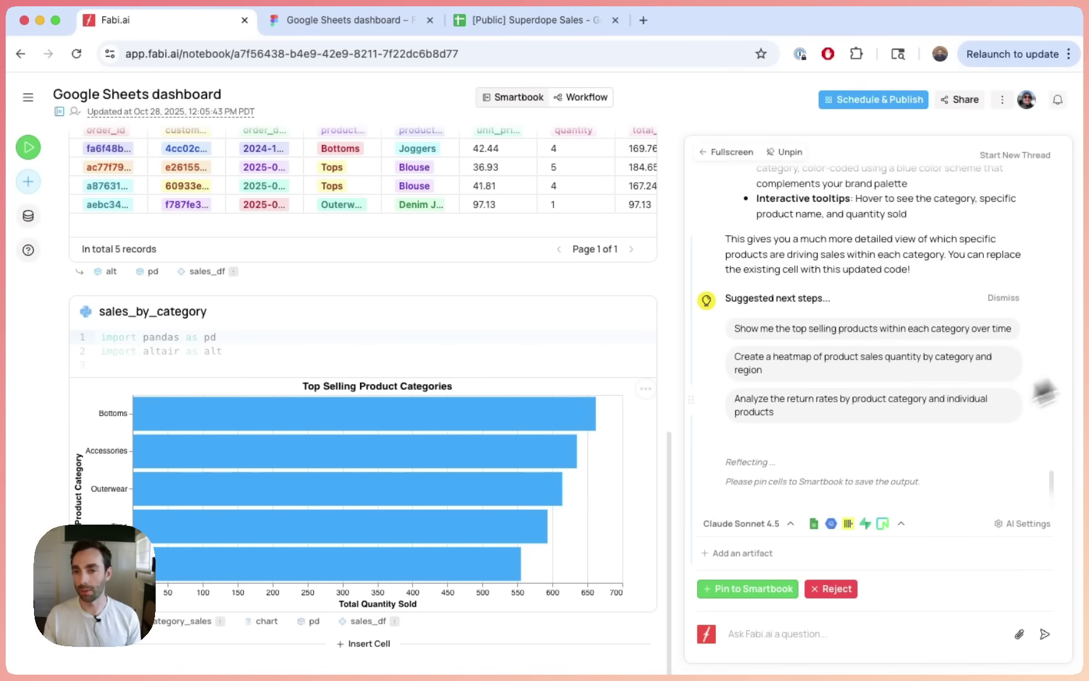
Ask the agent to 'sort this by total sales' and review the chart, from Bottoms down to Footwear
scroll(863, 453, up, 5)
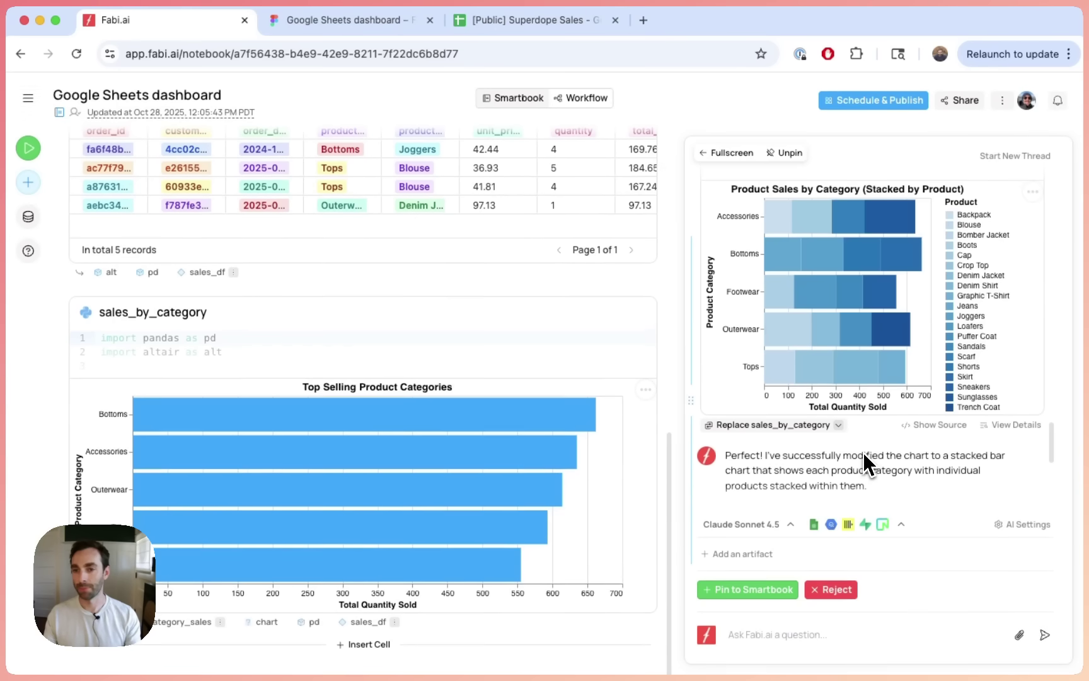
scroll(865, 454, up, 3)
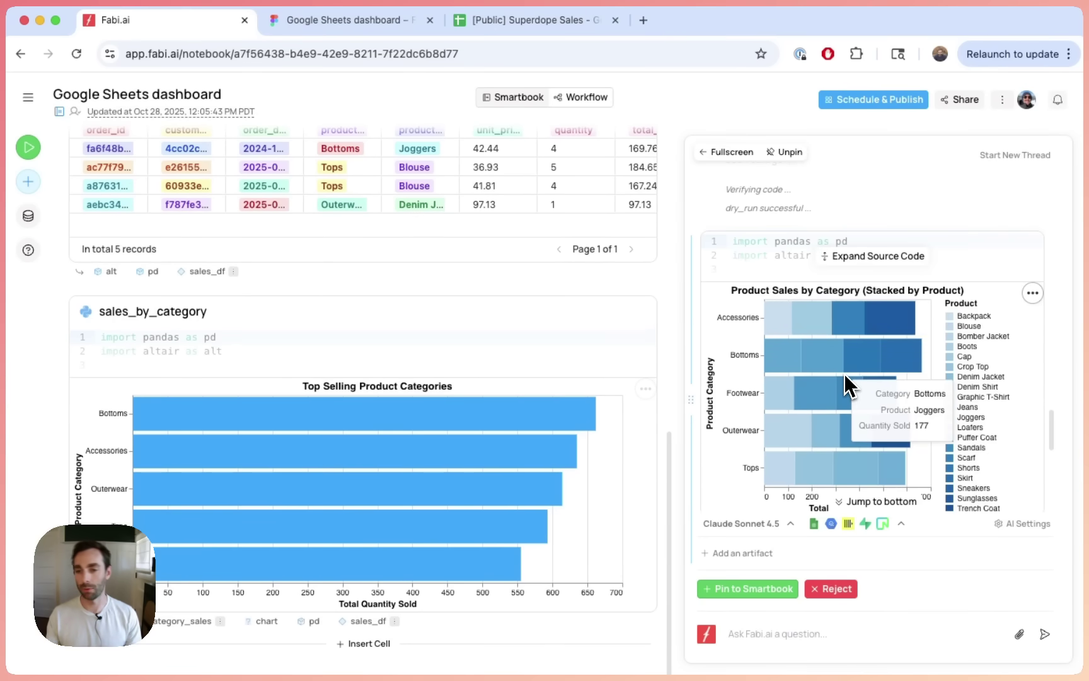
click(766, 634)
text(sort)
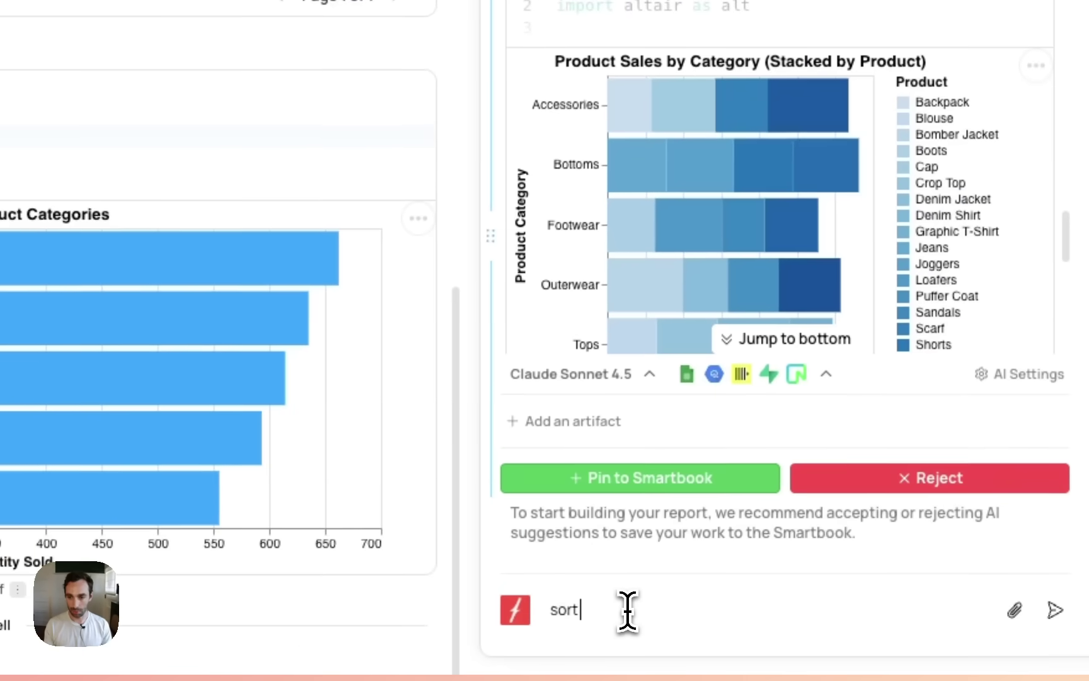
text( this by total)
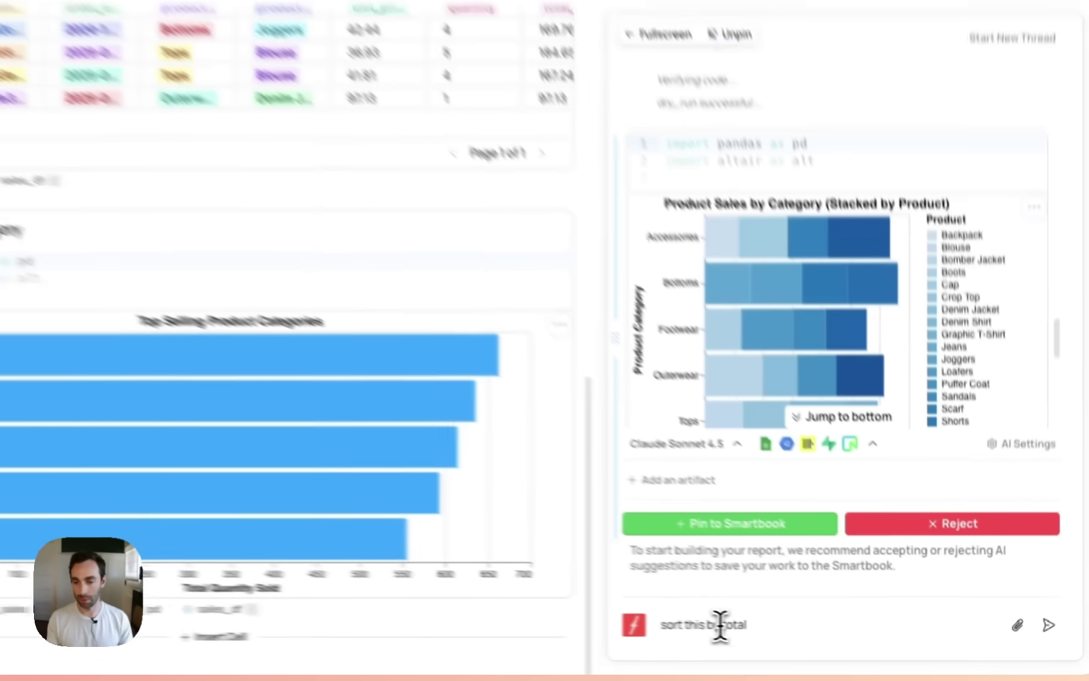
text( sales)
key(Return)
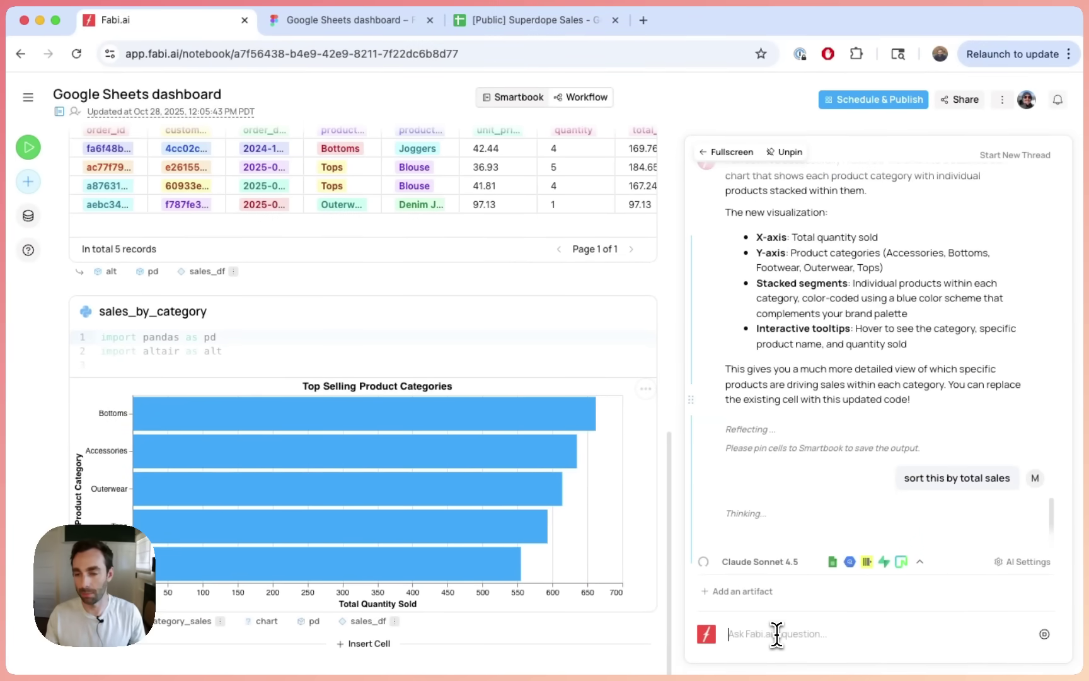
scroll(856, 307, up, 10)
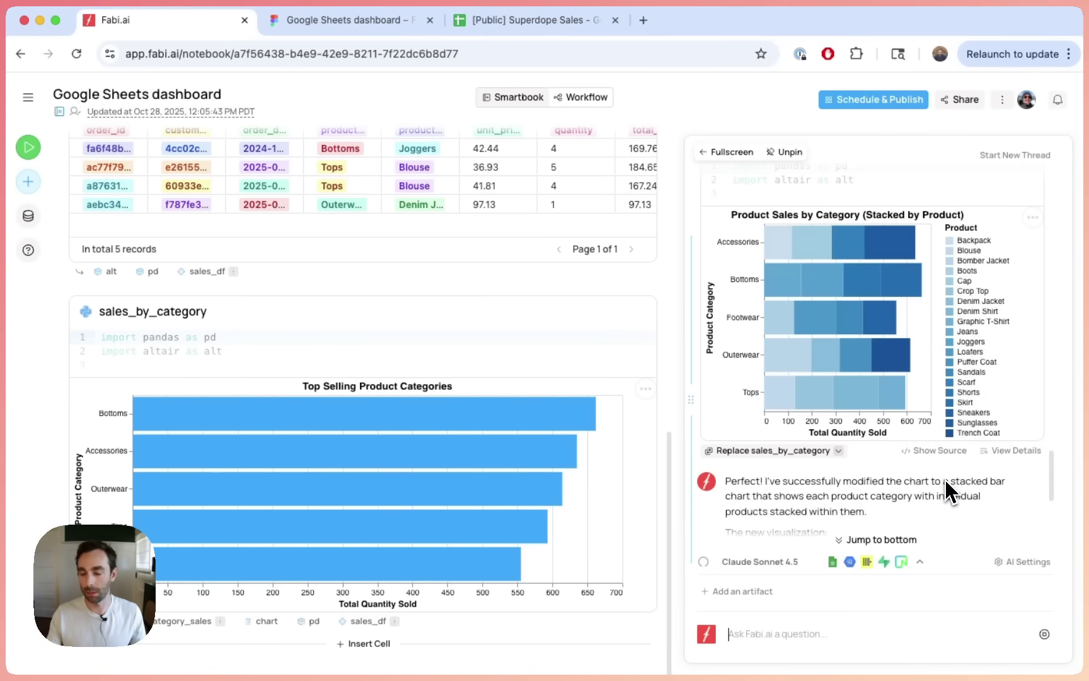
mouse_move(786, 232)
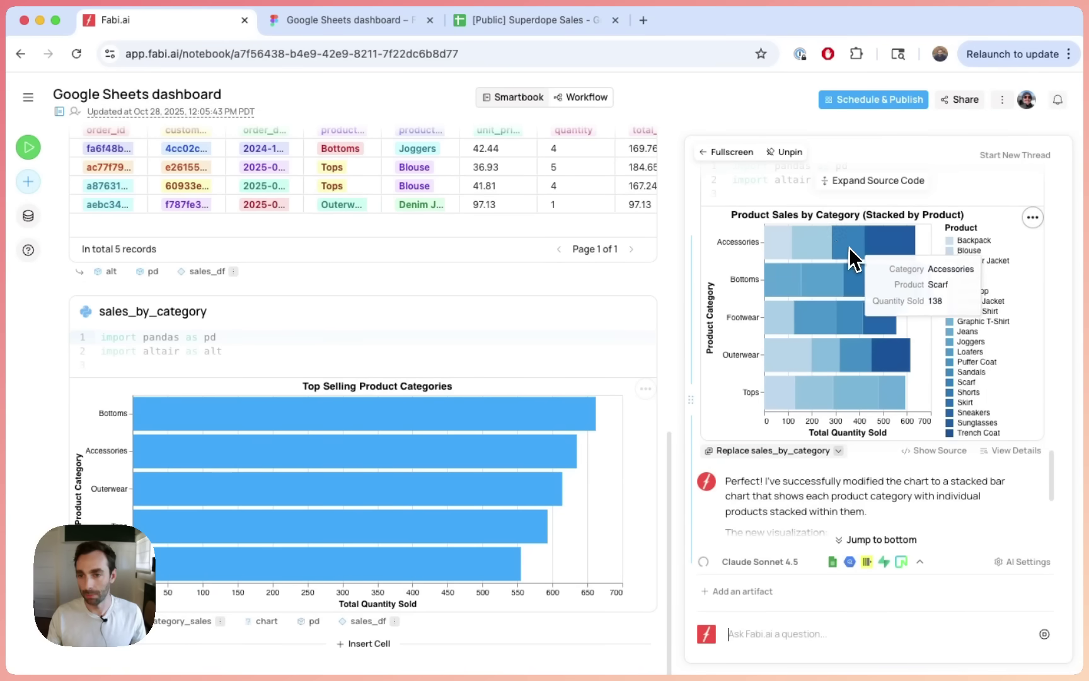
scroll(920, 410, down, 10)
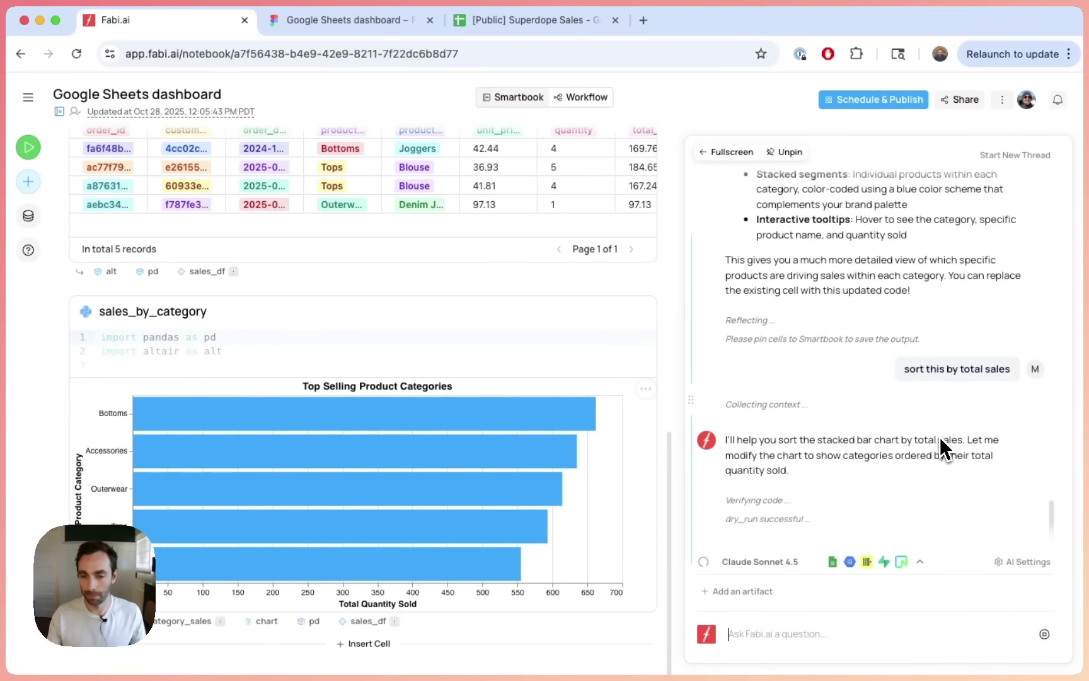
scroll(940, 437, down, 5)
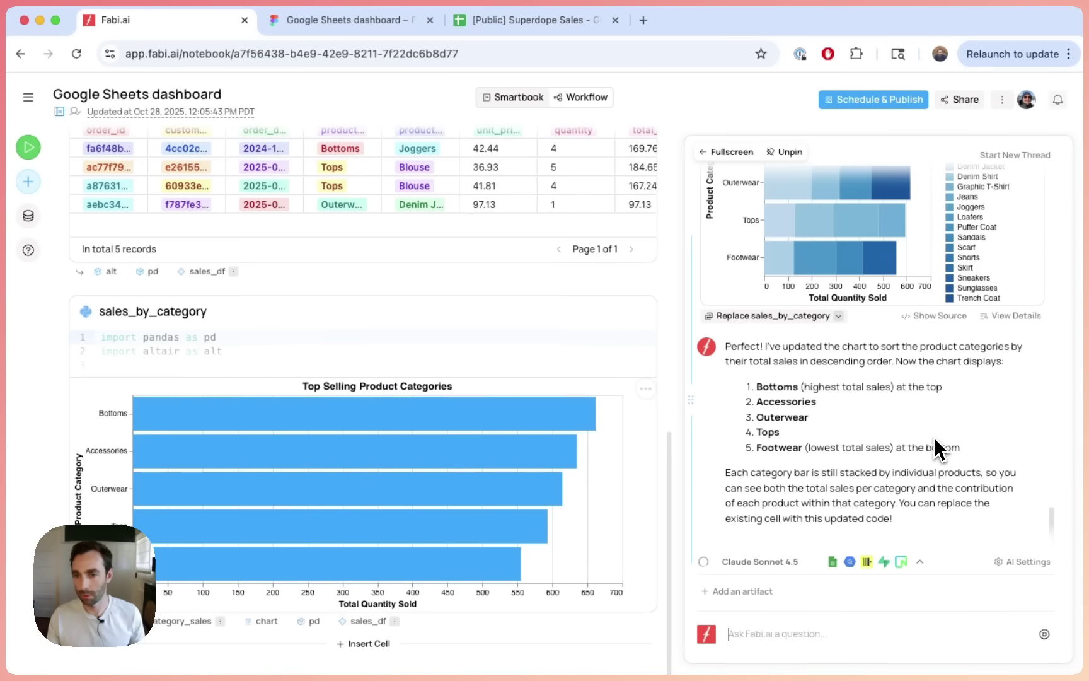
click(761, 592)
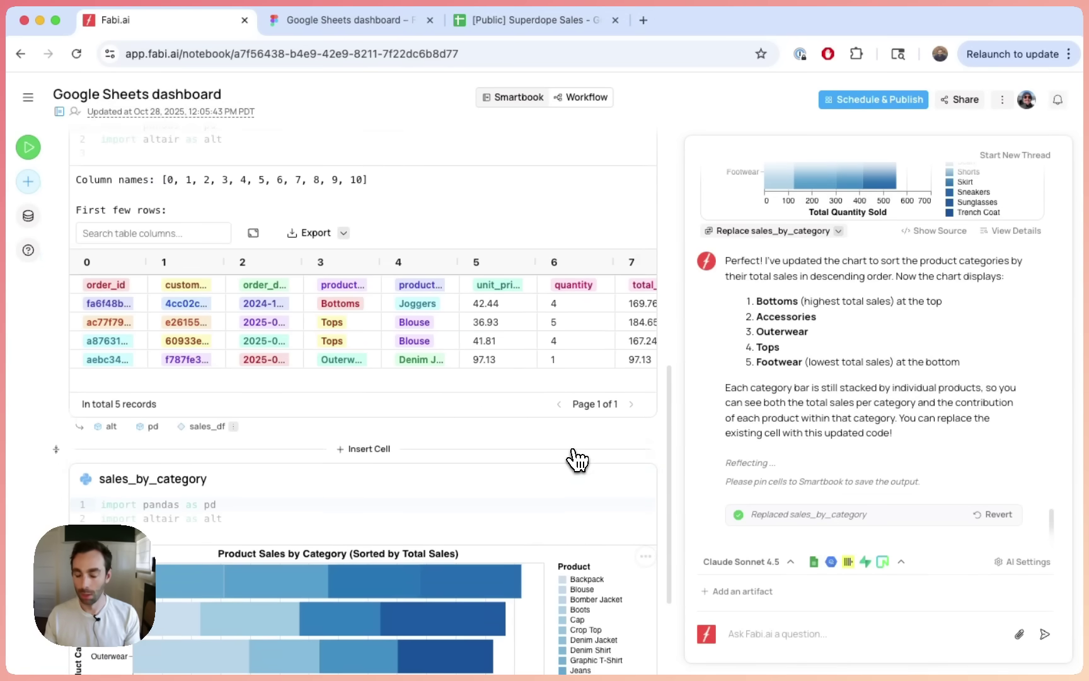
scroll(577, 460, down, 3)
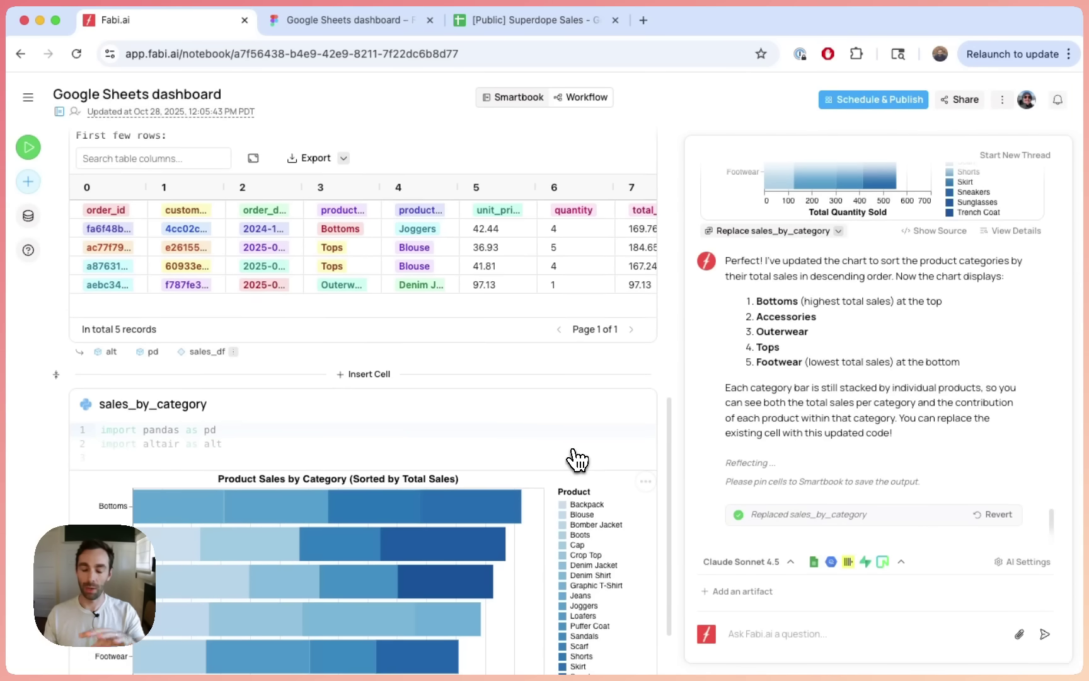
scroll(577, 460, down, 3)
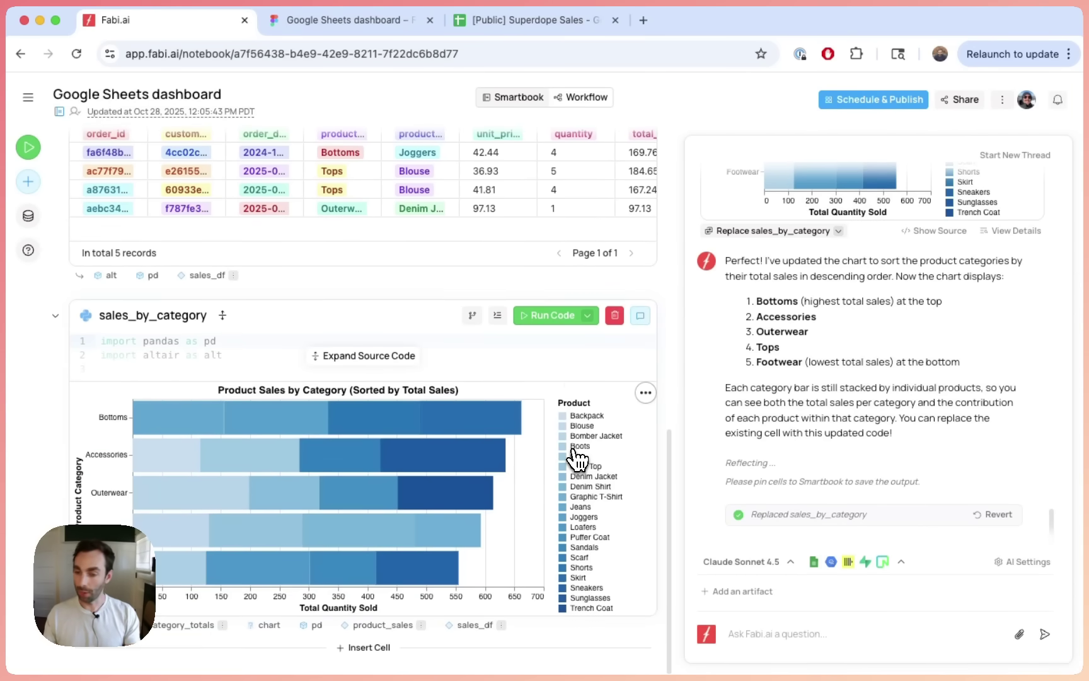
scroll(577, 459, up, 1)
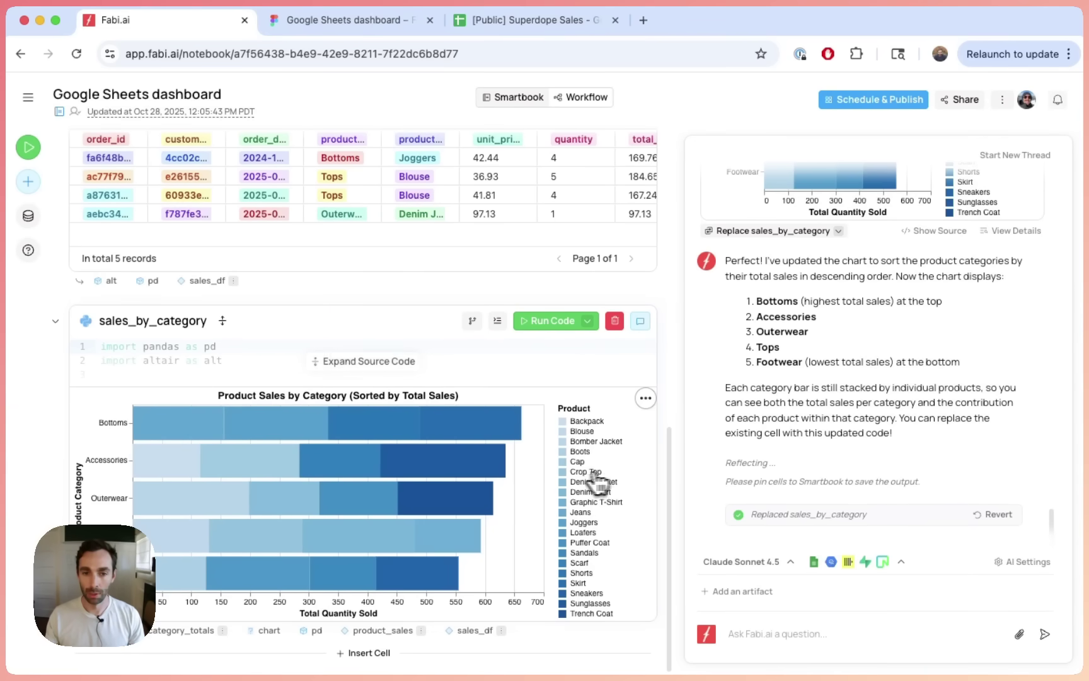
scroll(577, 460, up, 4)
Ask the agent to 'show me total cumulative sales over time' and review the line chart
scroll(575, 478, up, 8)
scroll(570, 484, up, 7)
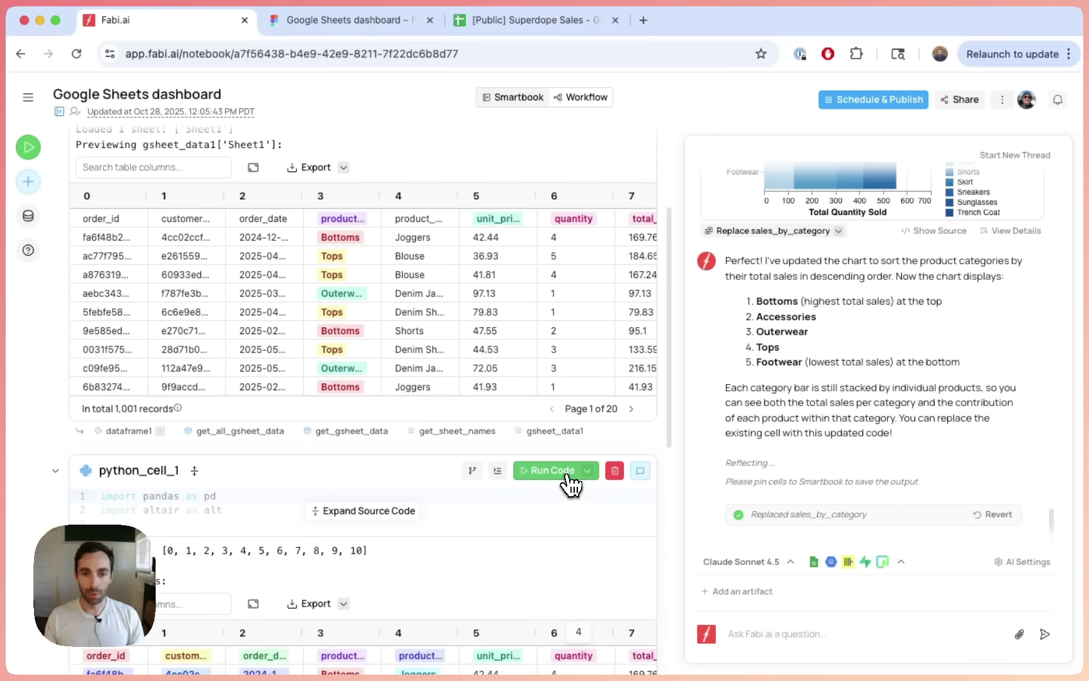
scroll(435, 252, up, 6)
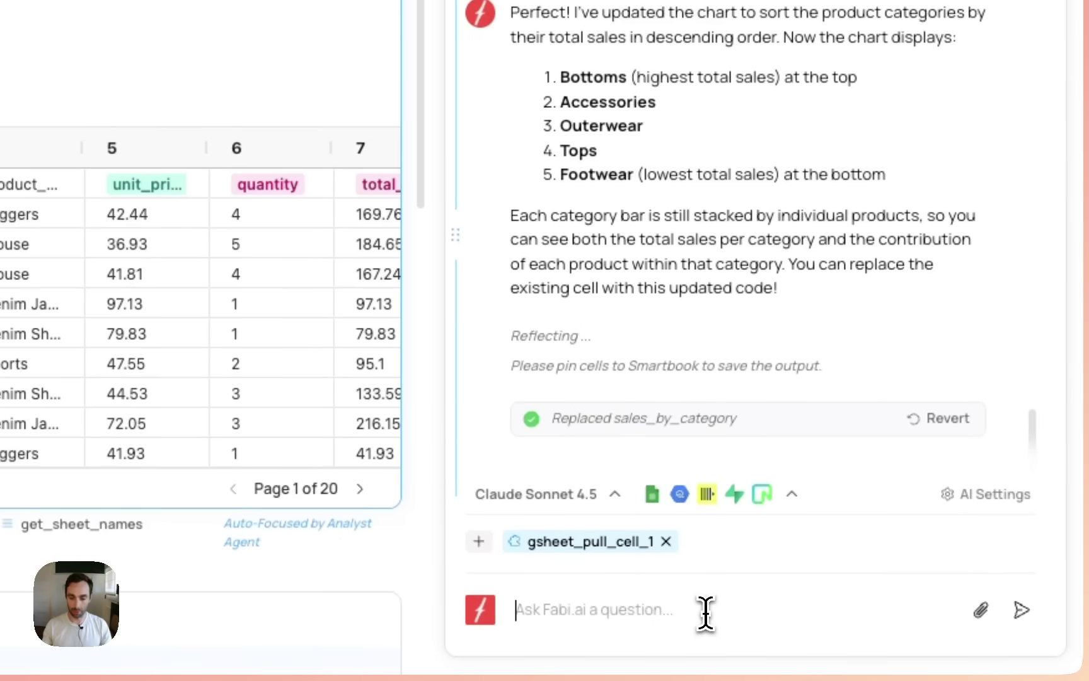
text(show me total cumulatio)
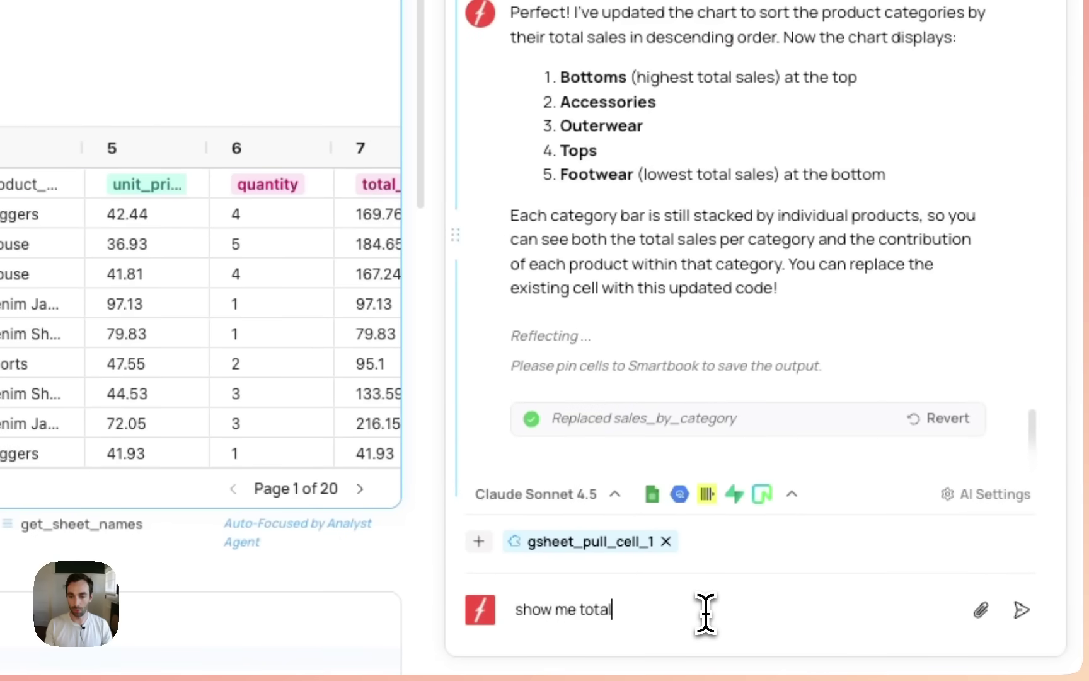
text(ve sales over time)
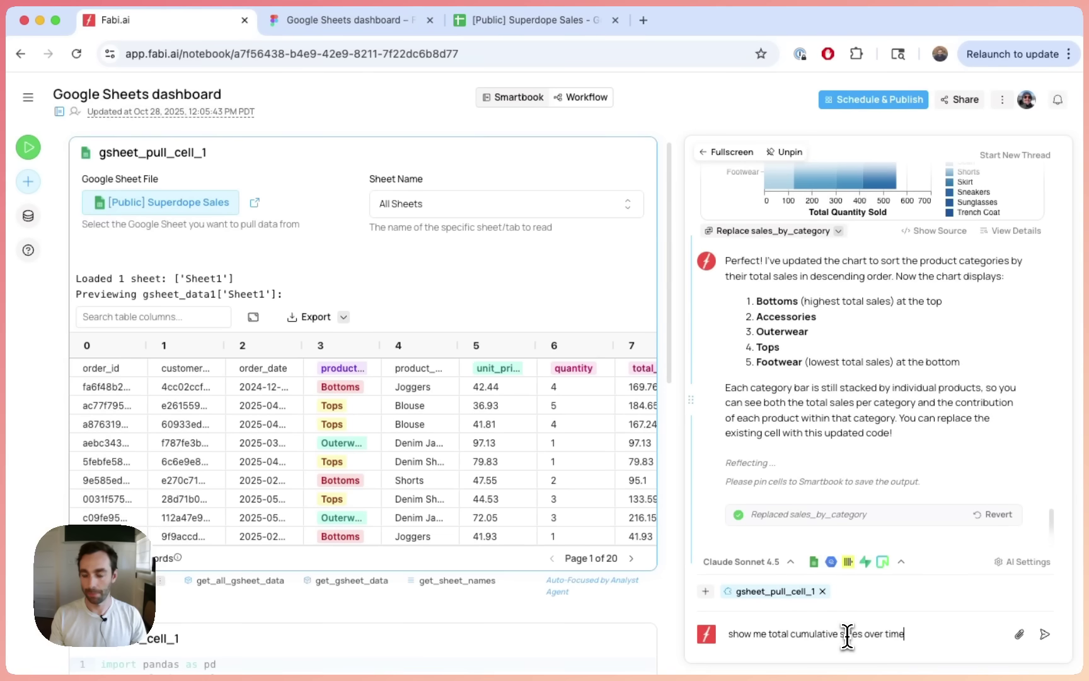
key(Return)
scroll(617, 449, down, 10)
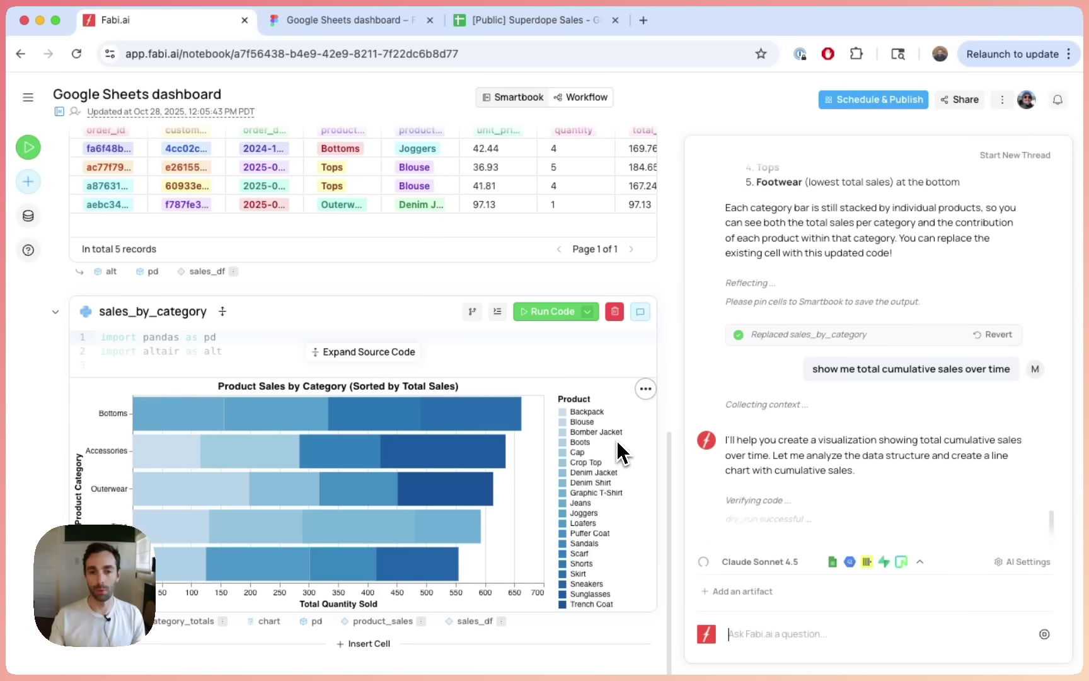
scroll(618, 450, up, 1)
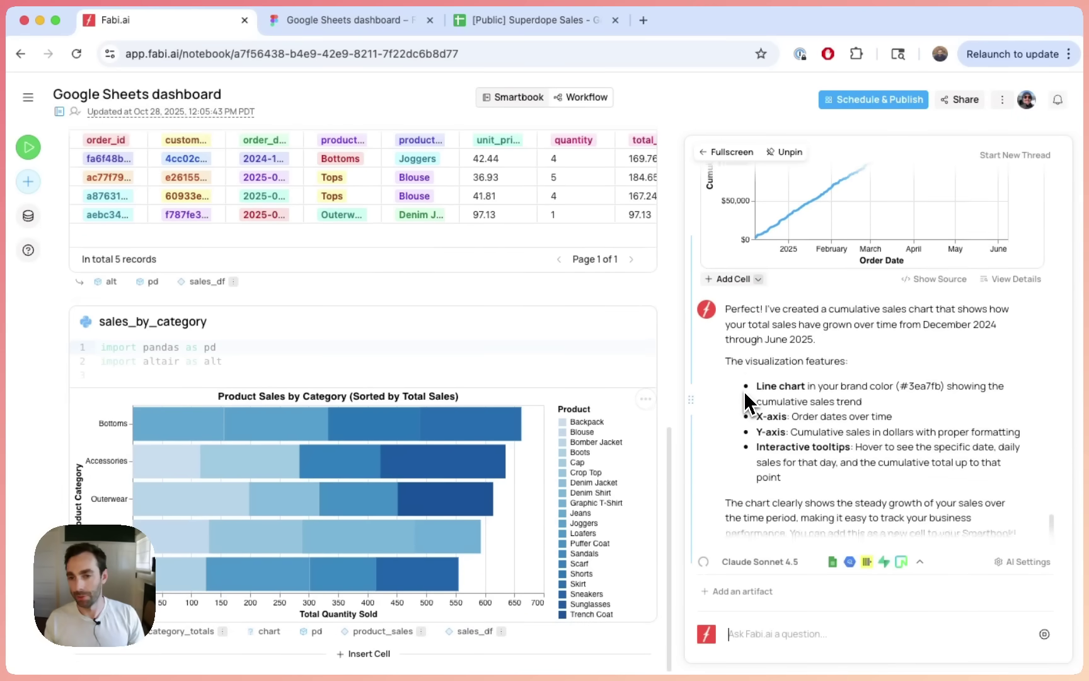
scroll(889, 435, up, 5)
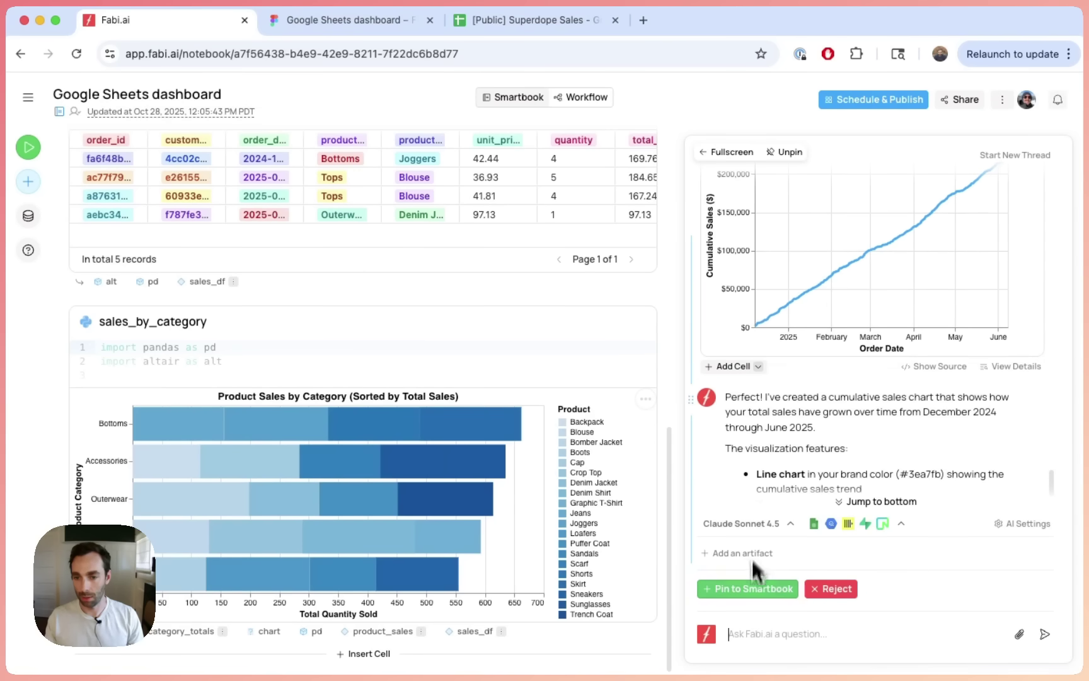
scroll(891, 442, up, 3)
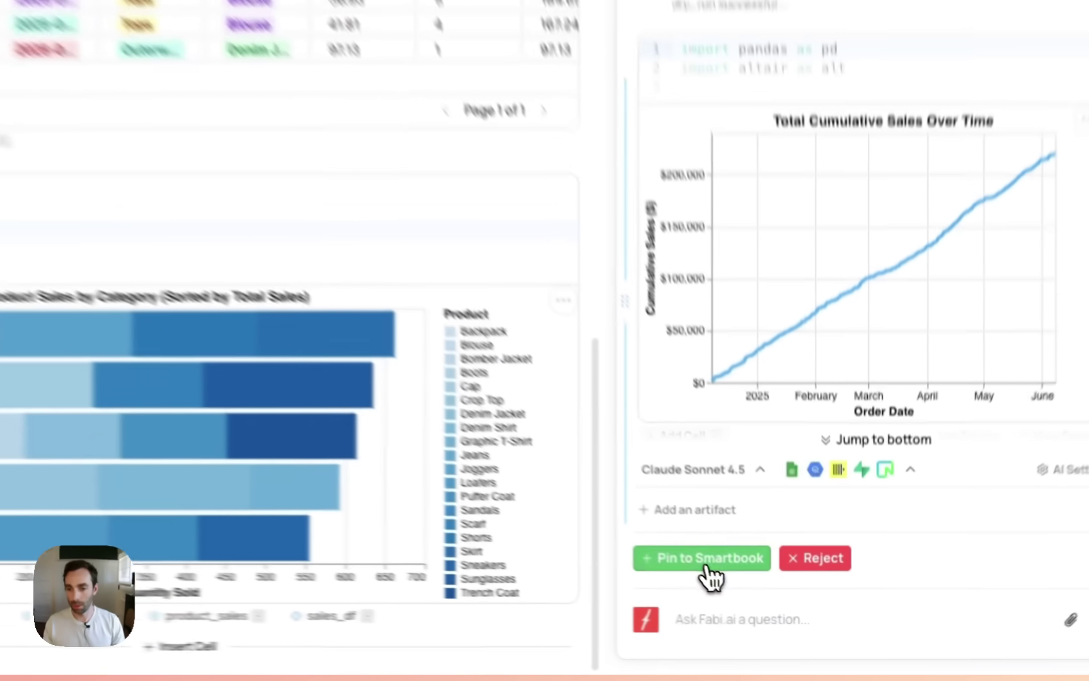
Pin the cumulative sales chart as a new cell, expanding and then collapsing its source code
click(706, 567)
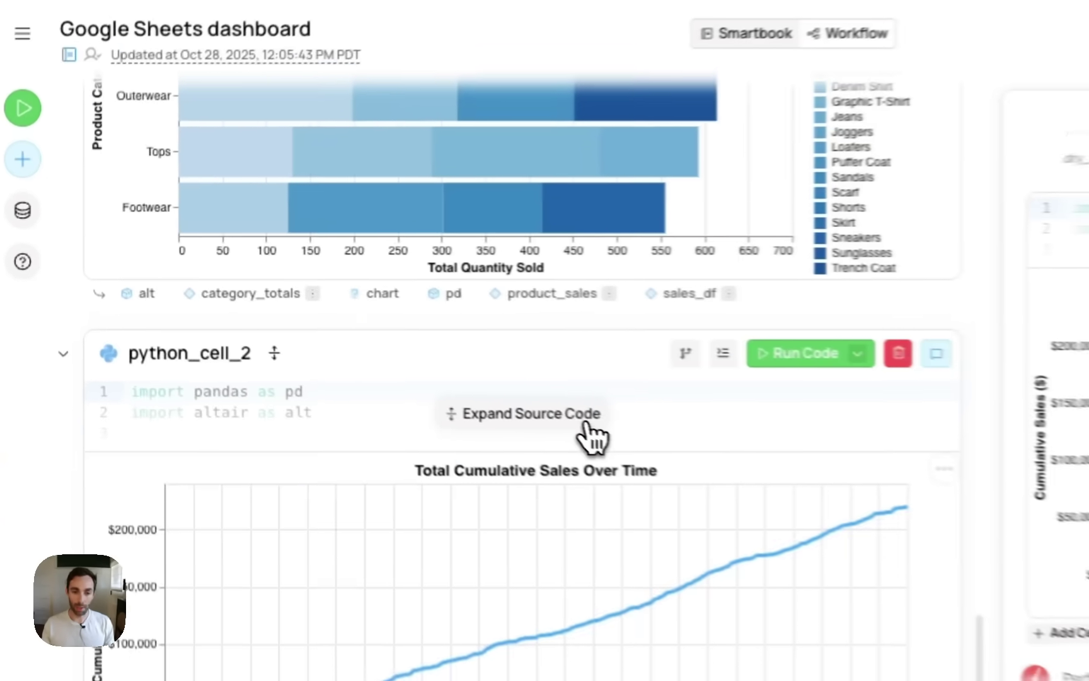
click(590, 429)
scroll(348, 498, down, 8)
scroll(350, 485, up, 4)
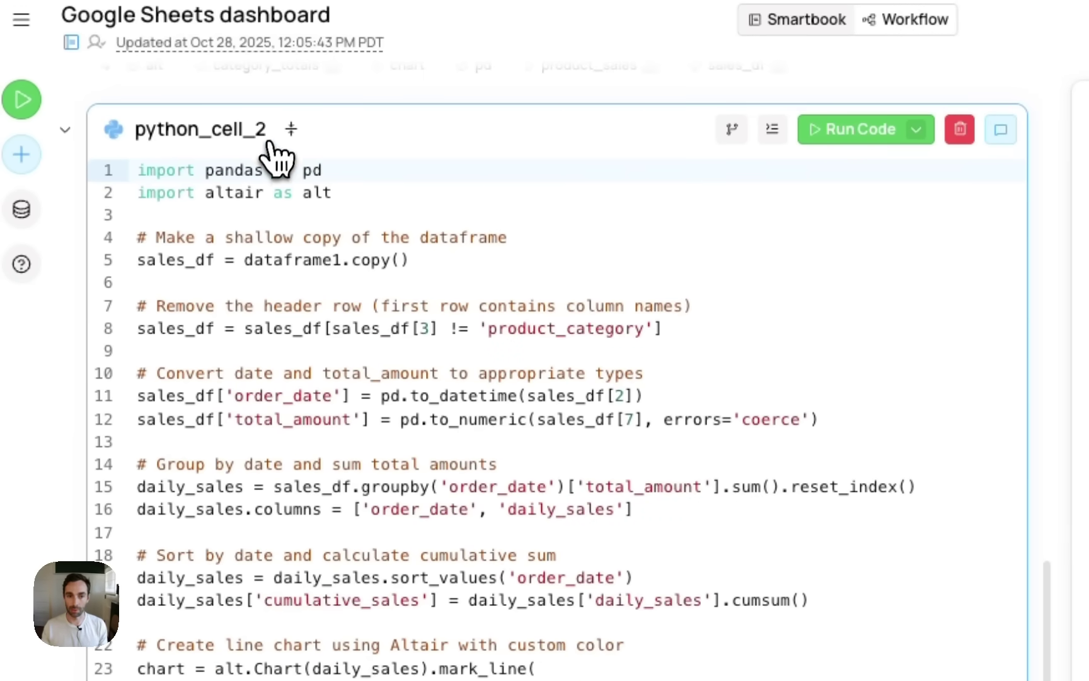
click(290, 129)
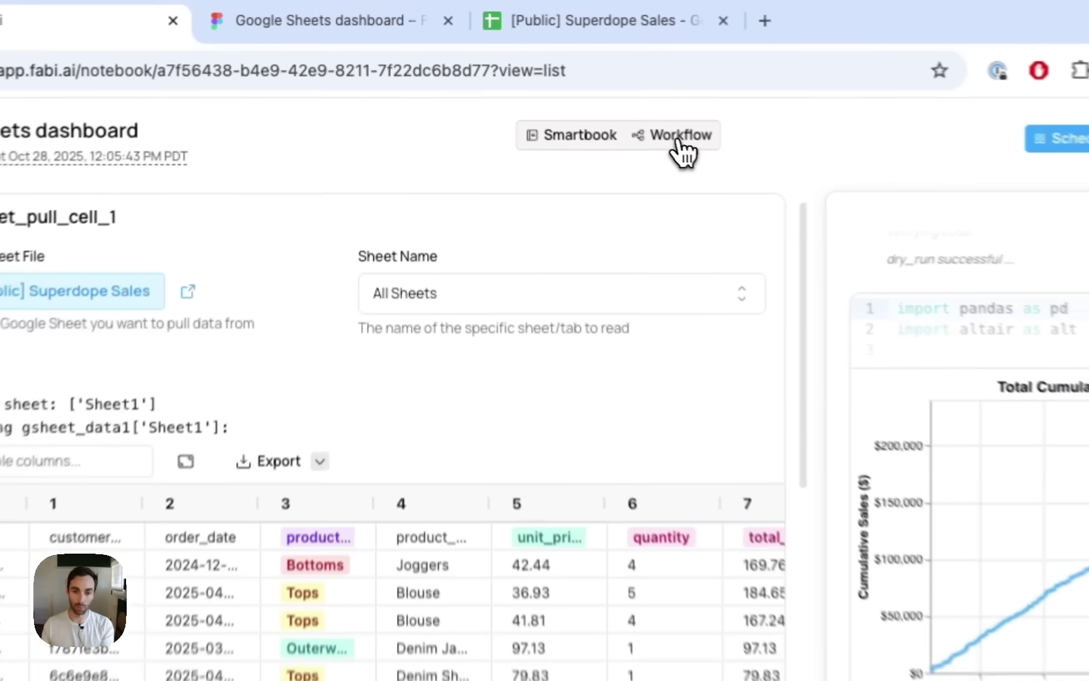
Switch the notebook to the Workflow canvas and bring gsheet_pull_cell_1 into view
click(681, 151)
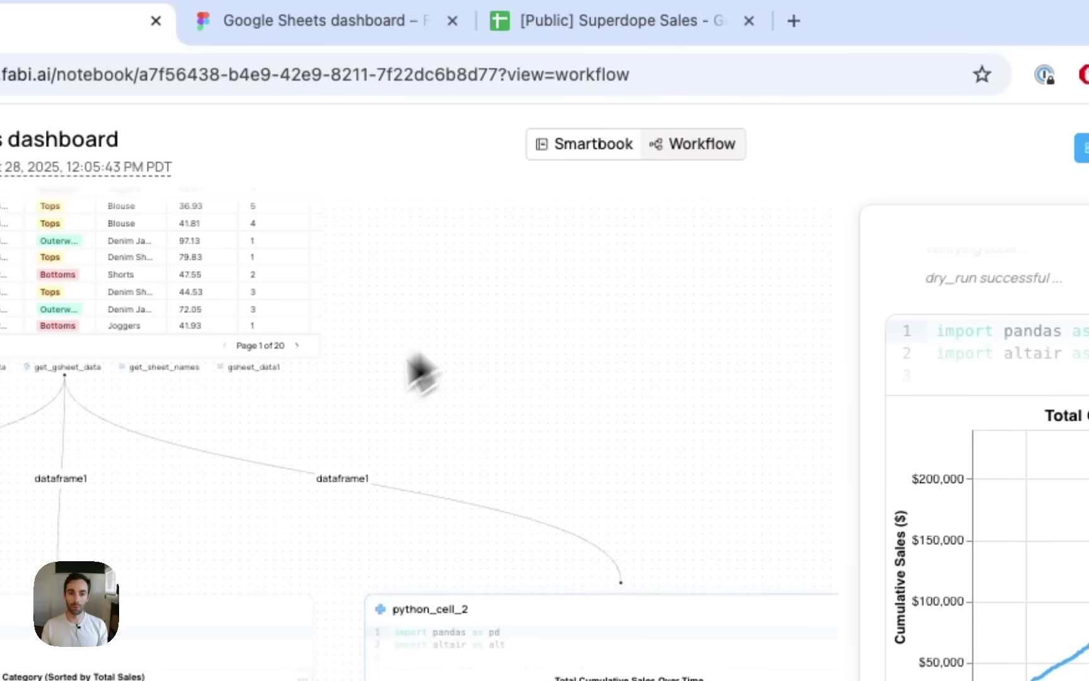
scroll(340, 425, up, 3)
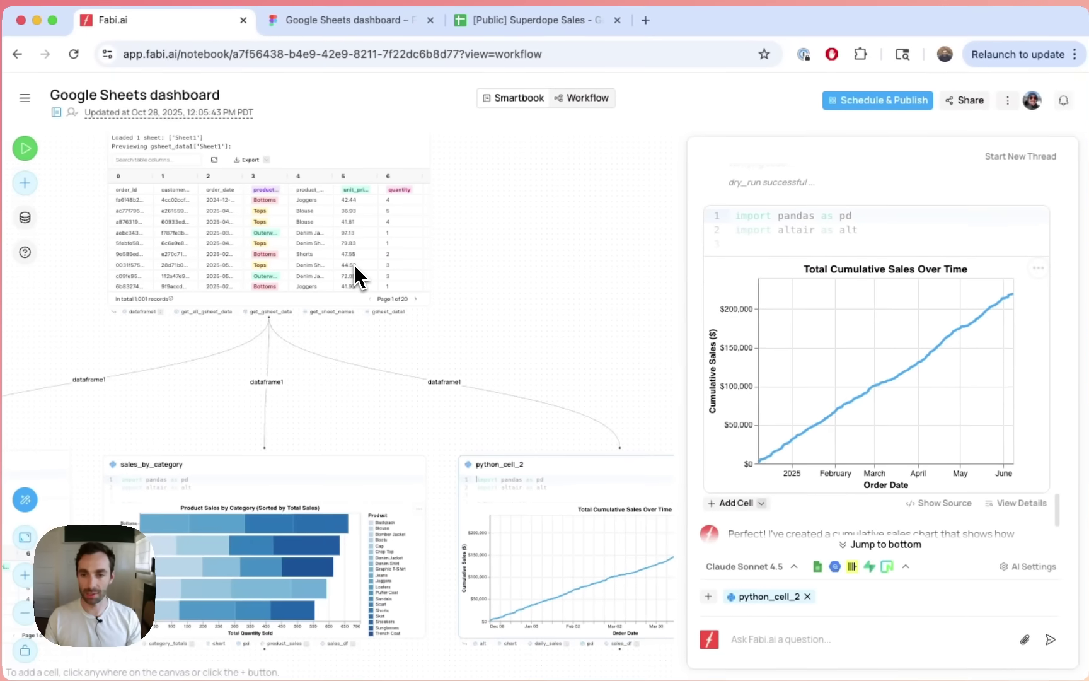
scroll(354, 262, left, 5)
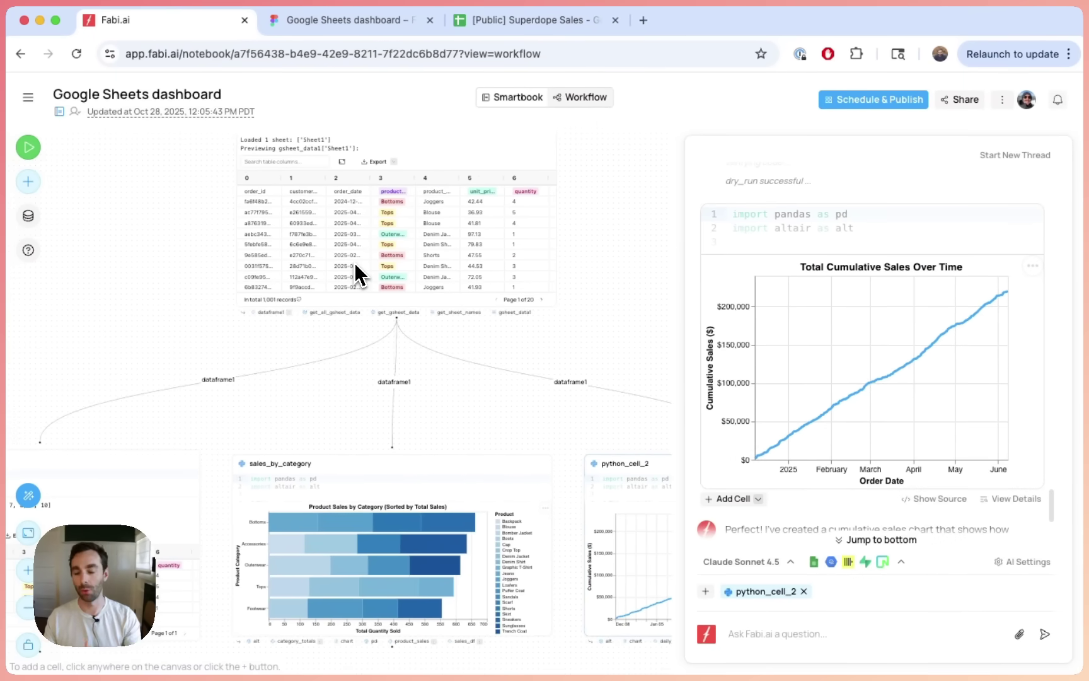
scroll(357, 273, up, 2)
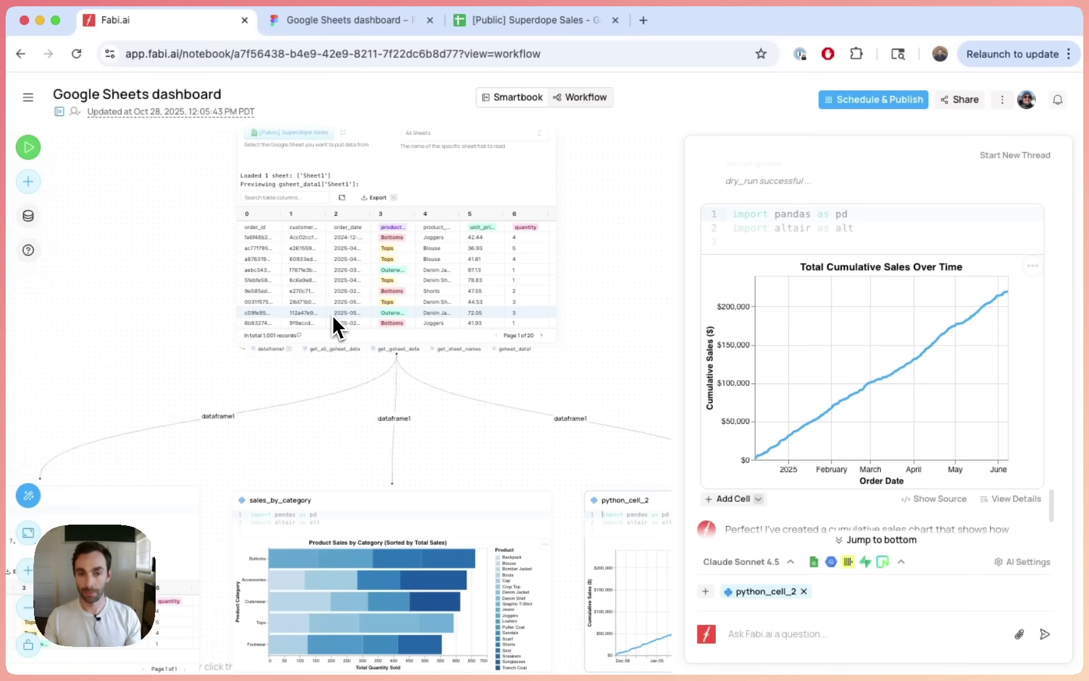
scroll(332, 315, up, 10)
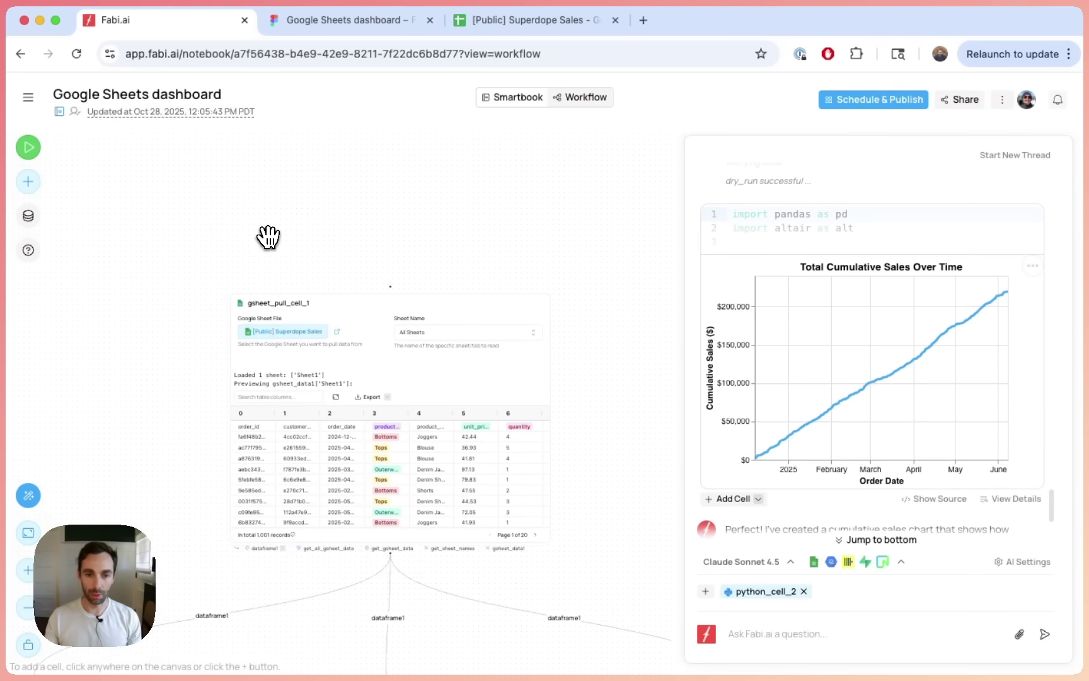
scroll(274, 224, up, 3)
Add a text cell above the sheet cell headed 'Superdope sales analysis'
click(352, 184)
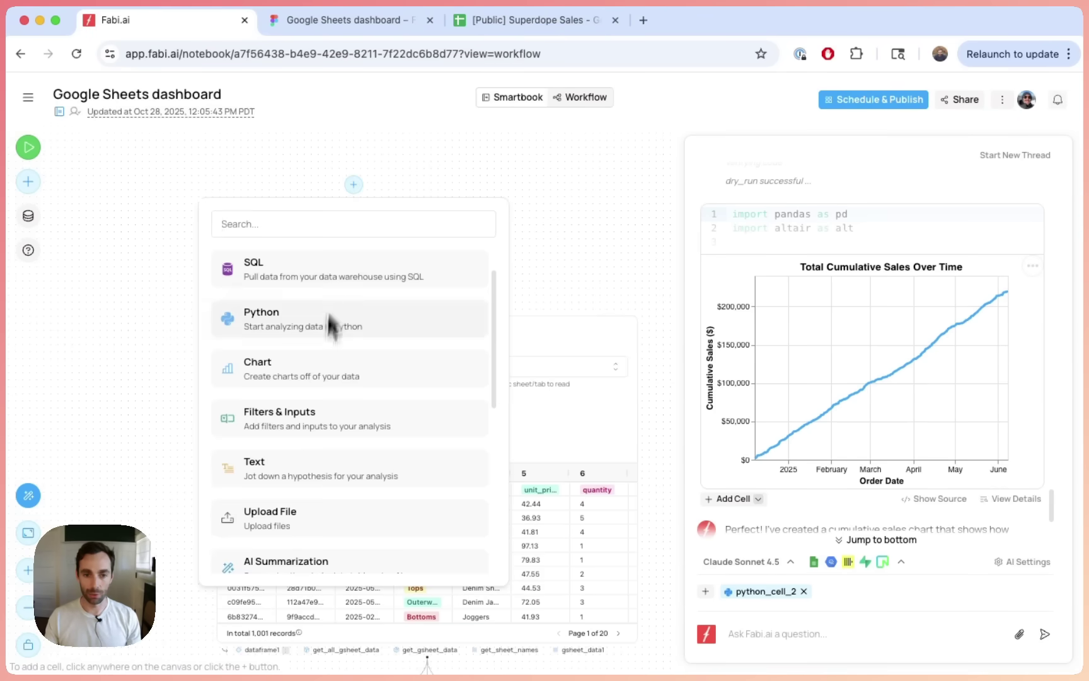
scroll(319, 397, down, 1)
click(309, 455)
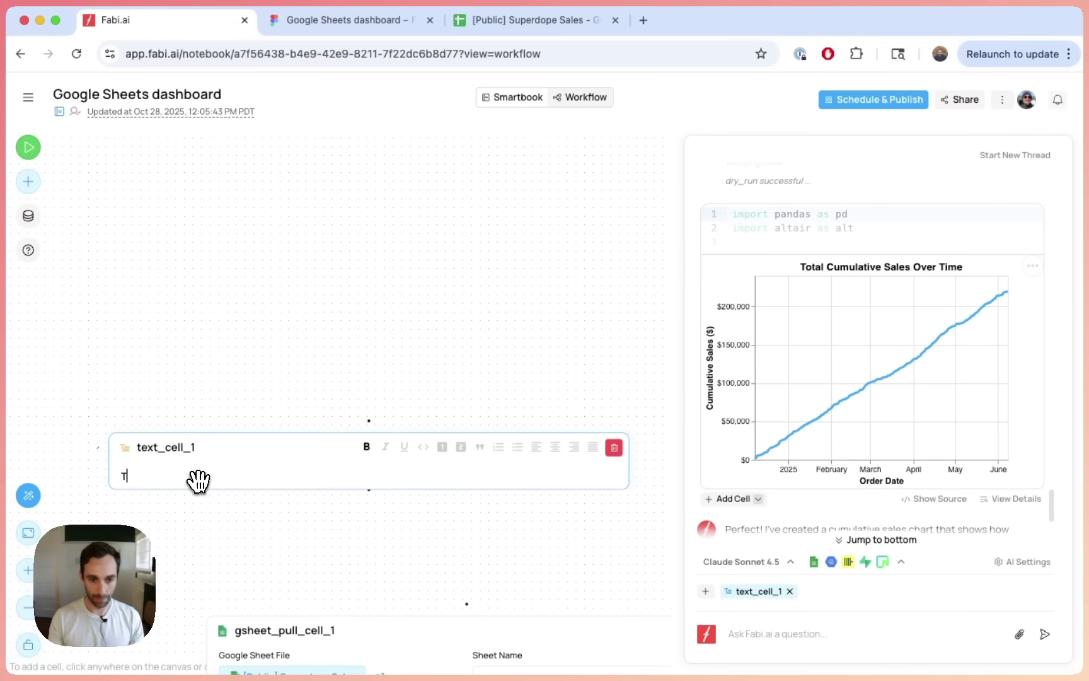
text(SUp)
text(er)
key(BackSpace)
key(BackSpace)
key(BackSpace)
key(BackSpace)
text(uperdop)
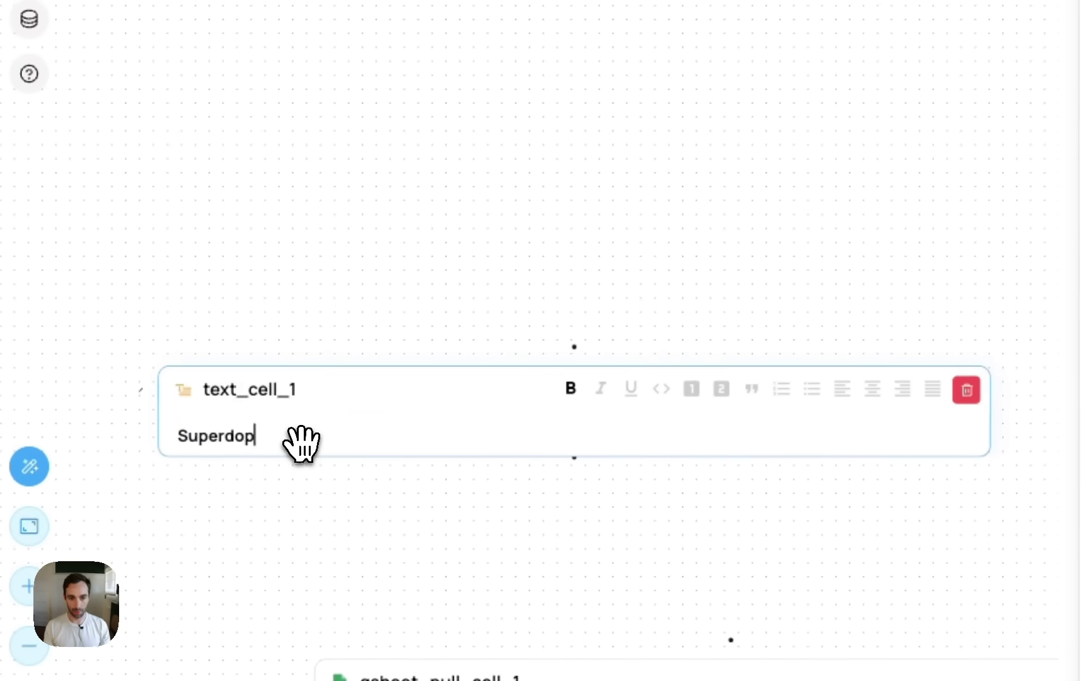
text(e sales analysis)
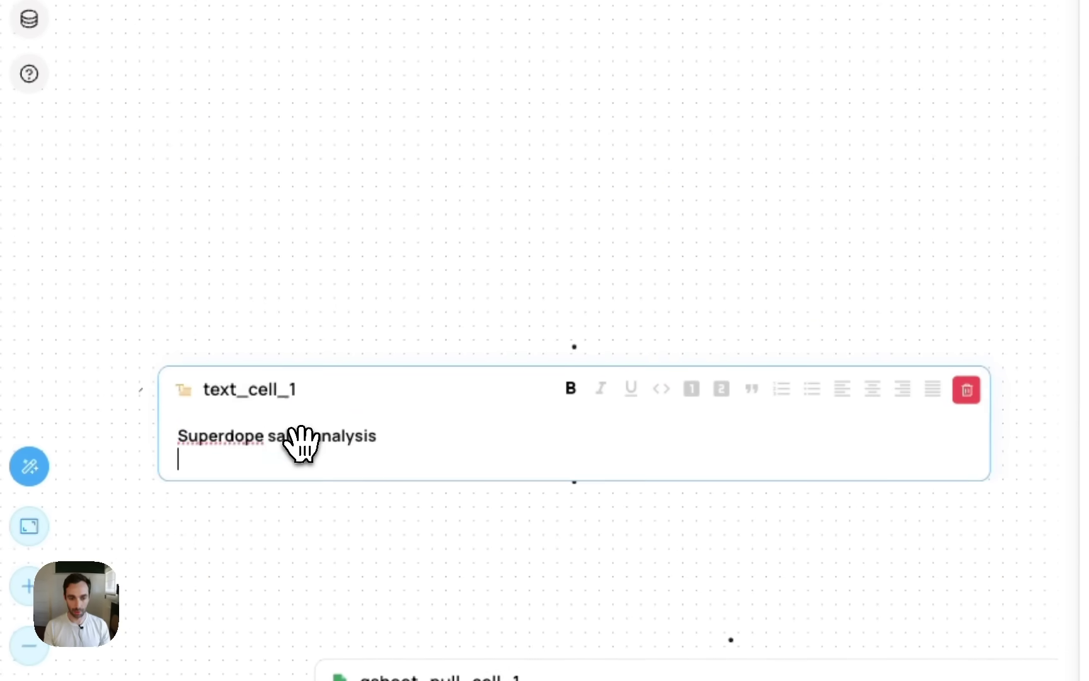
Add the bullet 'This dashboards show key sales metrics for the last 90 days' to the text cell
text(Thi)
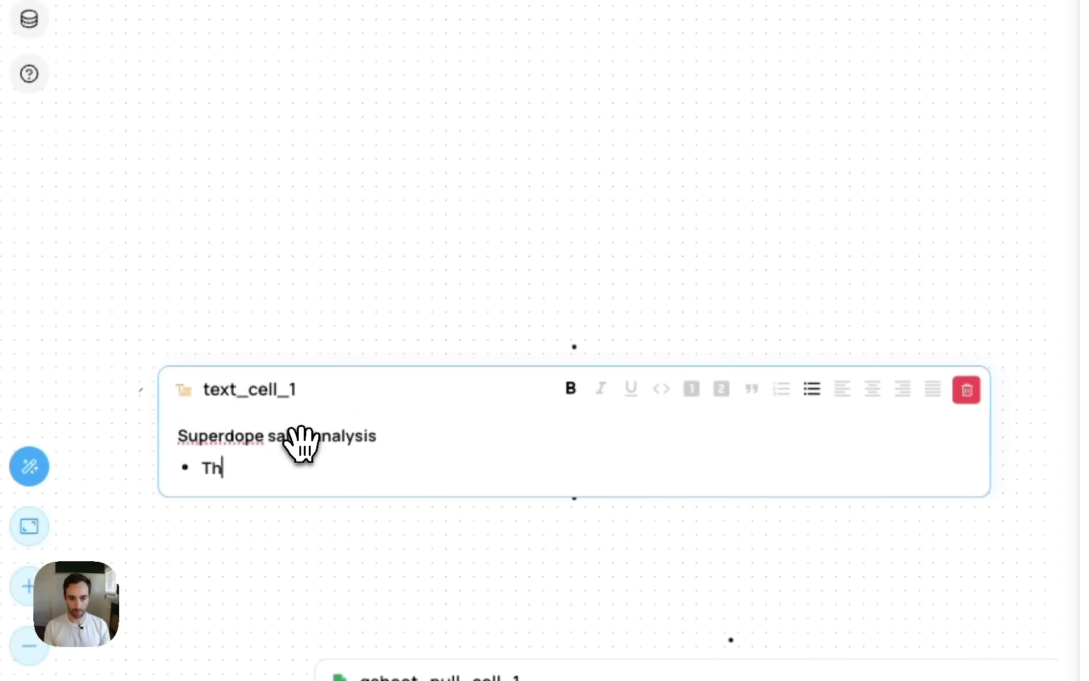
key(BackSpace)
key(BackSpace)
text(This )
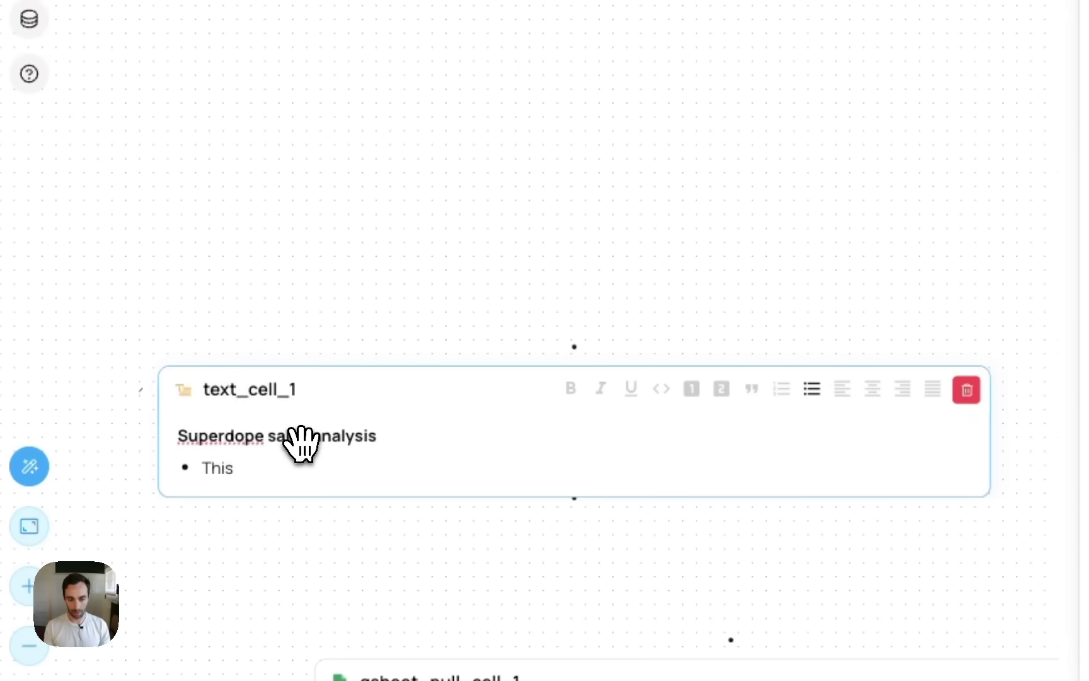
text(dashboards sho)
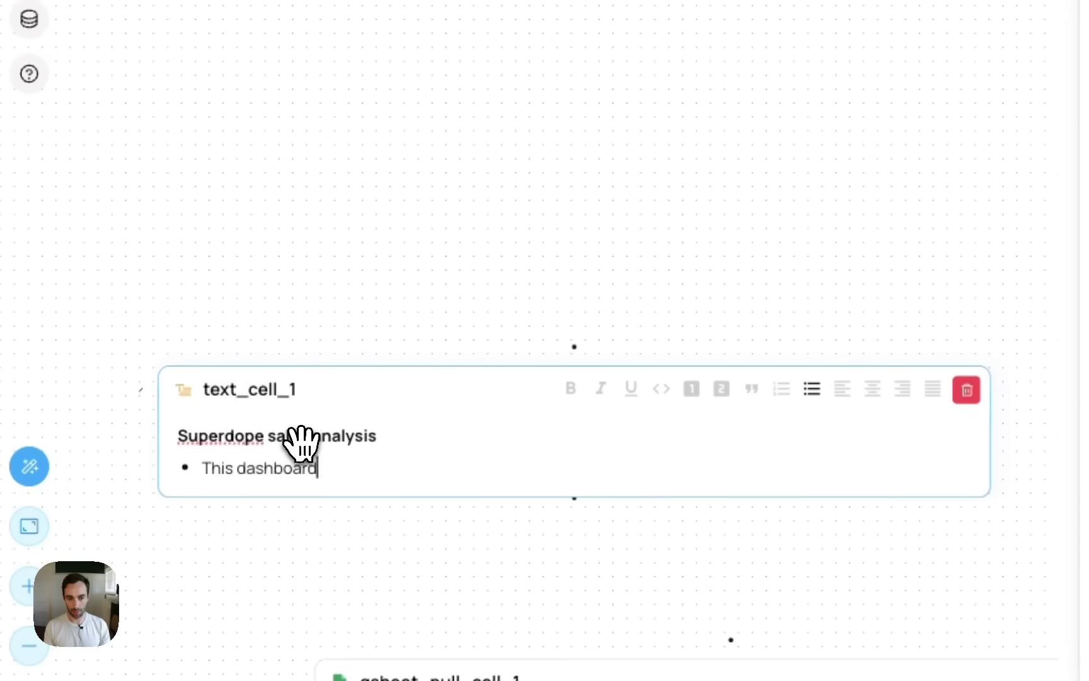
text(w key sales metrics for the last 90 days)
key(Return)
click(613, 268)
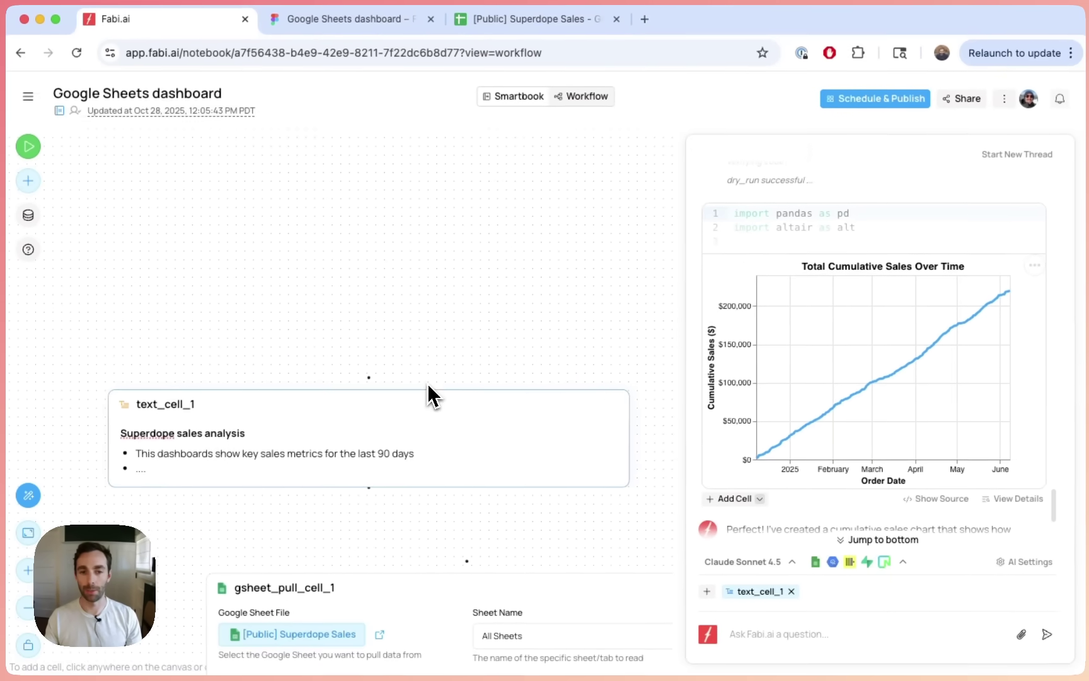
scroll(546, 237, down, 3)
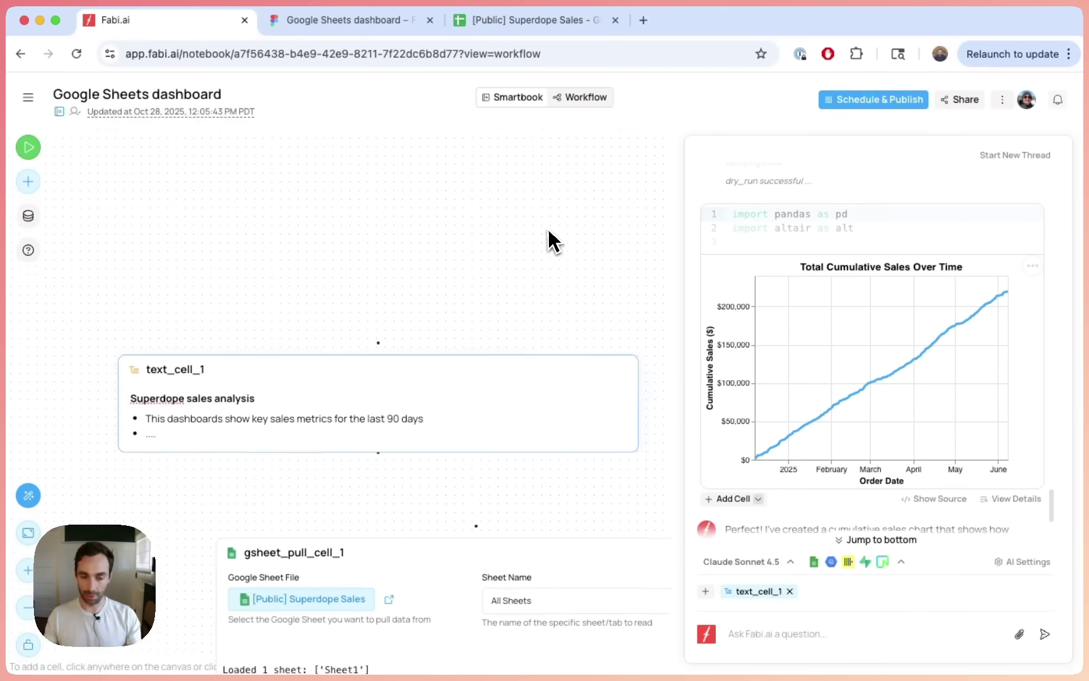
scroll(547, 228, down, 5)
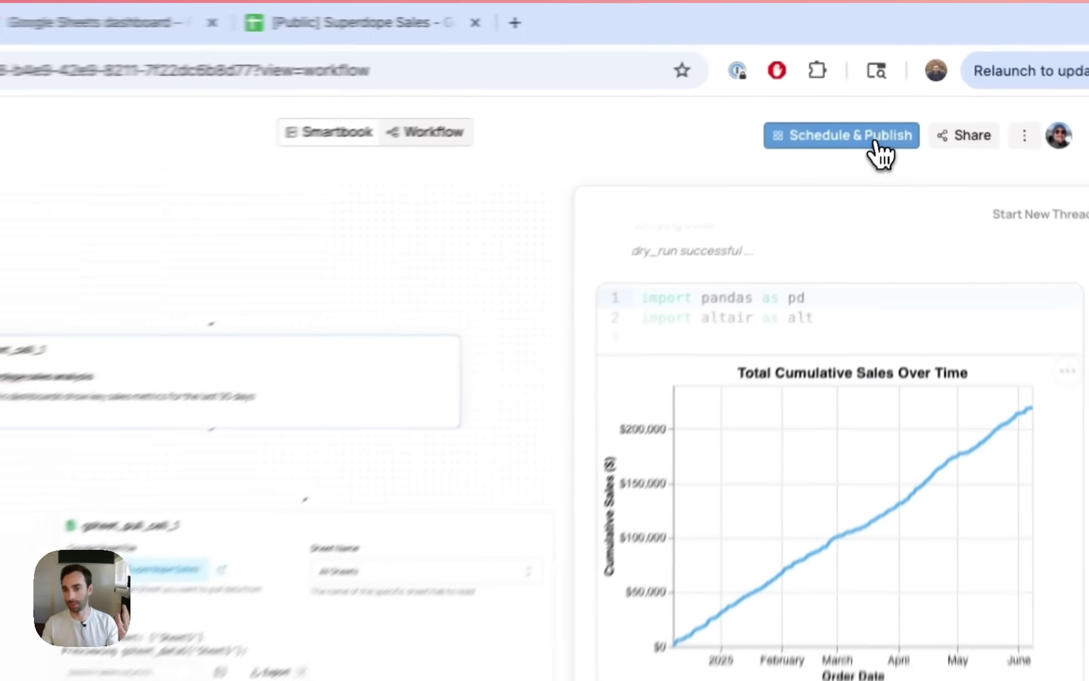
In Schedule & Publish, shrink the notes cell, move it to the top, and hide python_cell_1
click(877, 145)
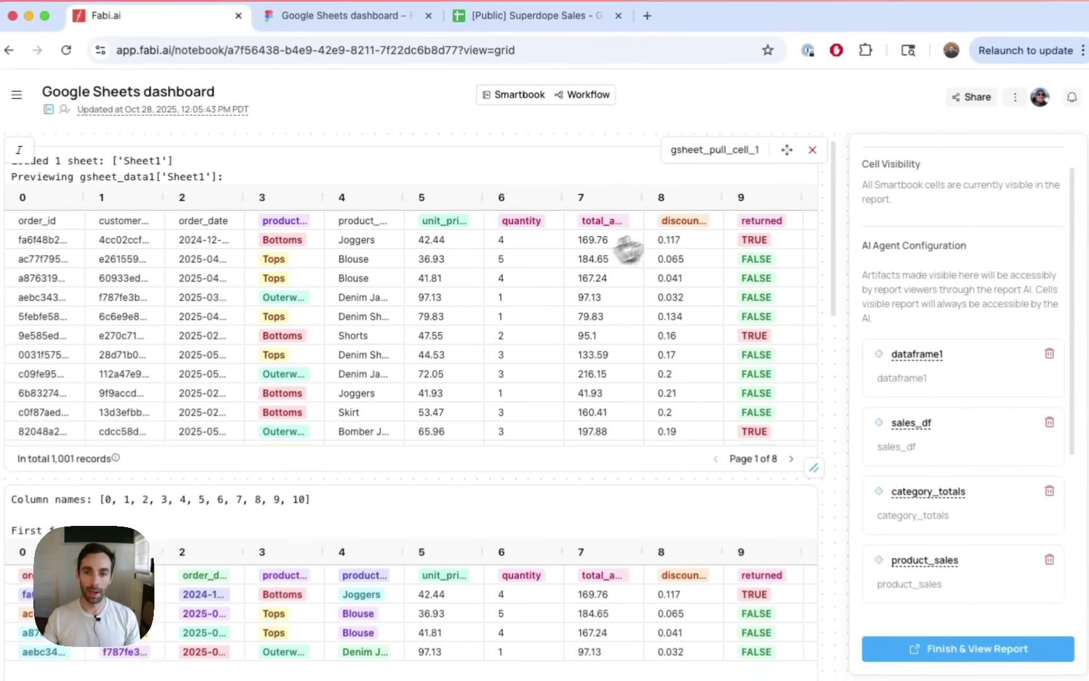
scroll(694, 315, down, 10)
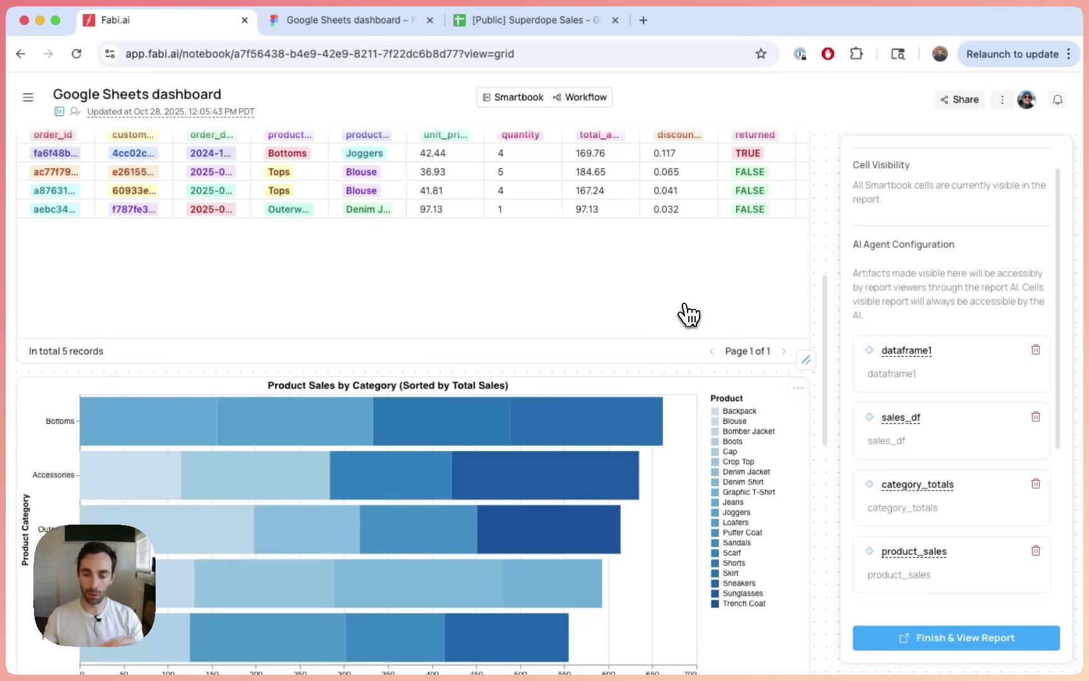
scroll(689, 316, down, 15)
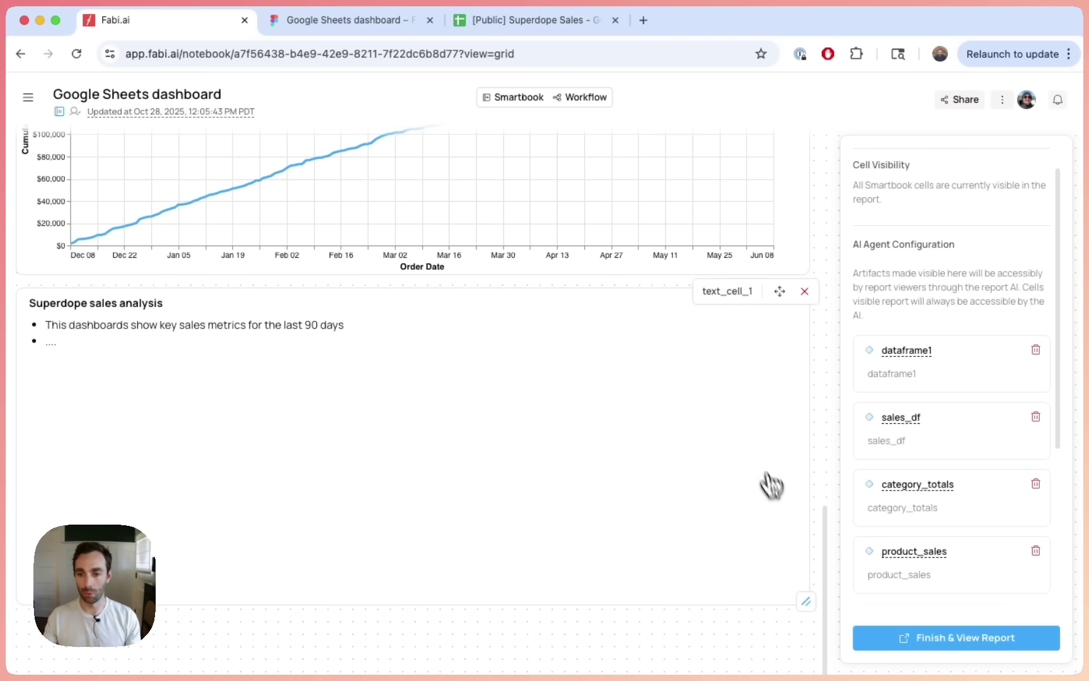
drag(806, 598, 809, 637)
drag(778, 541, 793, 149)
scroll(610, 339, down, 2)
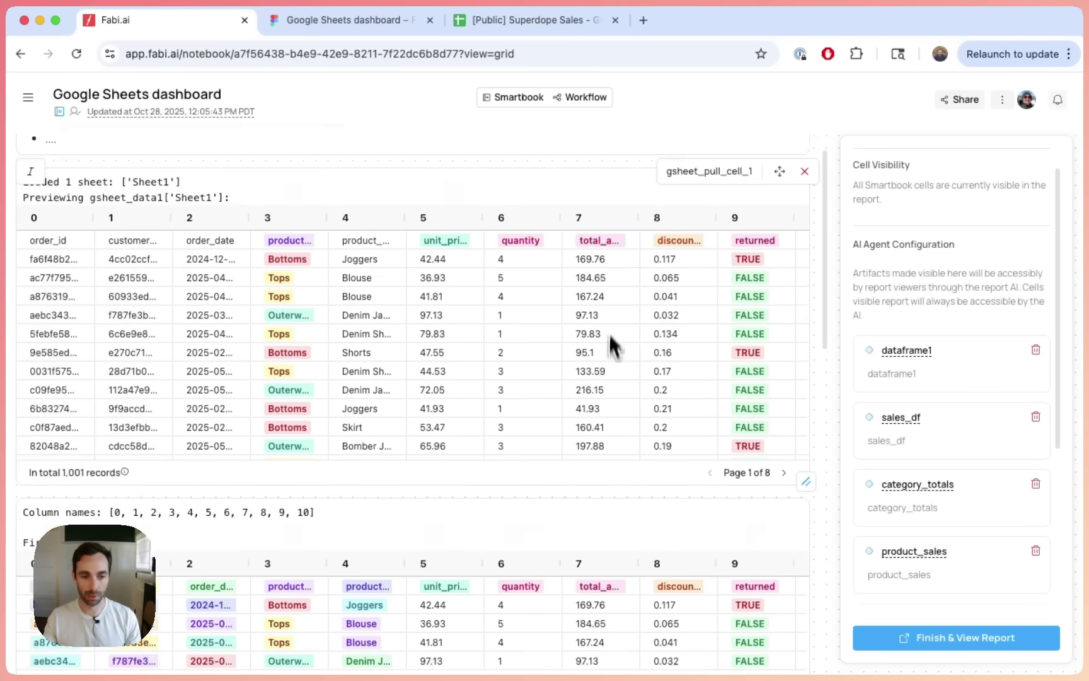
scroll(610, 339, down, 2)
click(805, 405)
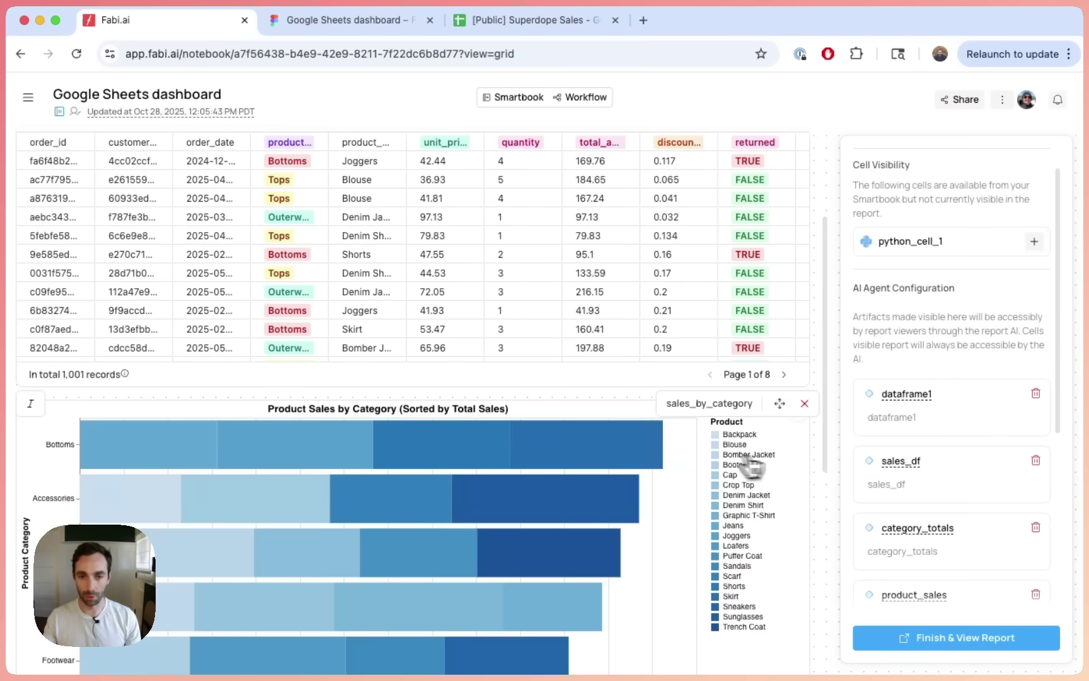
scroll(747, 465, up, 3)
Title the data table 'Superdope sales' and start its description with 'Key superdope sales da'
click(29, 244)
double_click(77, 241)
triple_click(77, 242)
text(Superdope sales)
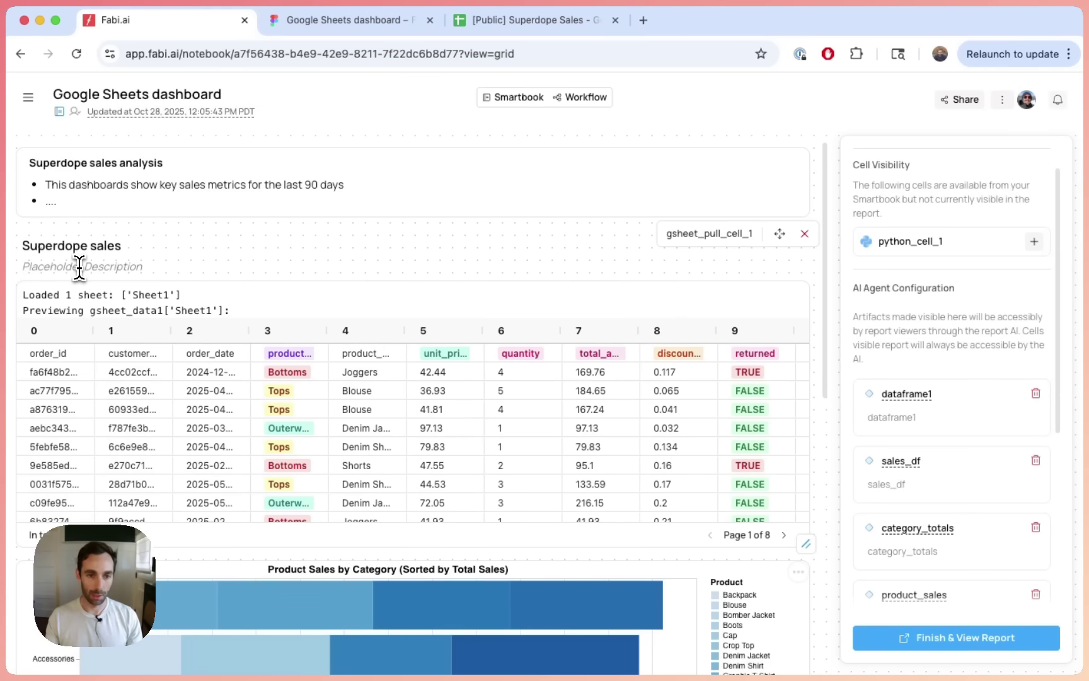
double_click(79, 271)
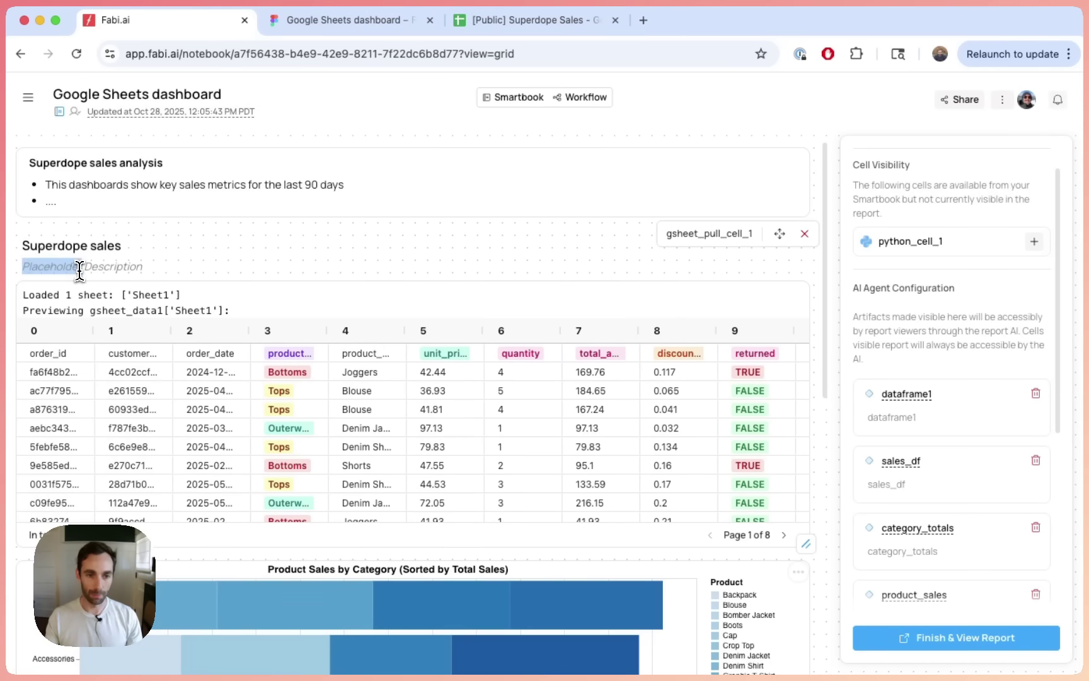
triple_click(80, 272)
text(Key superdope sales data)
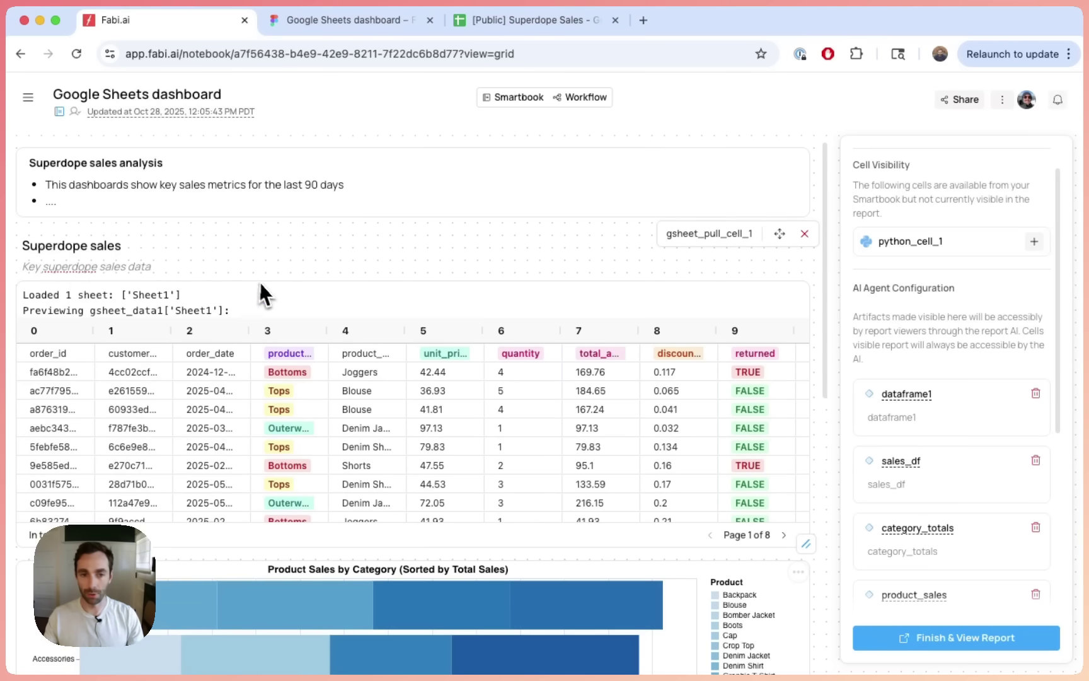
Resize both chart cells to half width and place the cumulative sales chart beside the category chart
scroll(257, 280, down, 5)
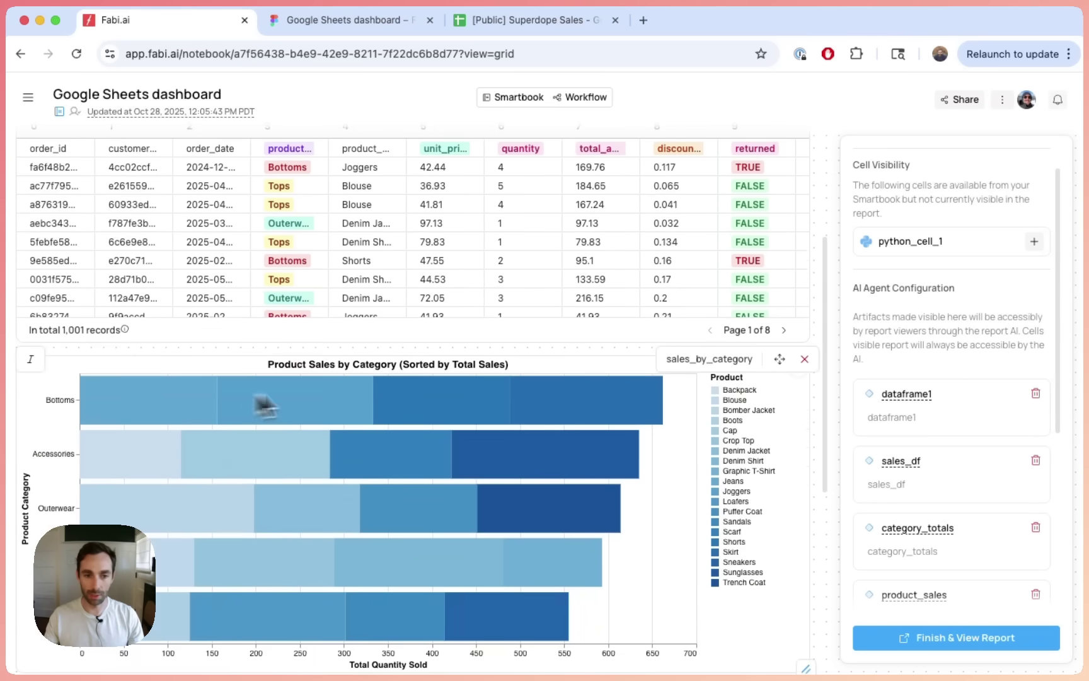
scroll(442, 479, down, 5)
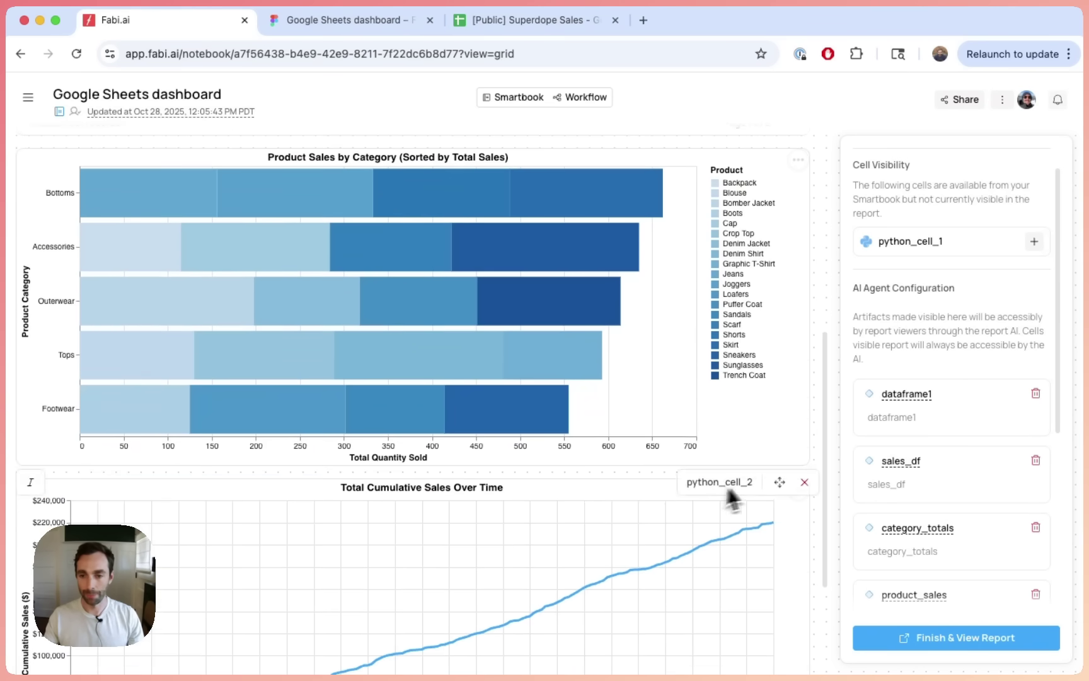
drag(806, 465, 347, 456)
scroll(638, 539, down, 5)
drag(807, 602, 403, 600)
drag(376, 290, 781, 296)
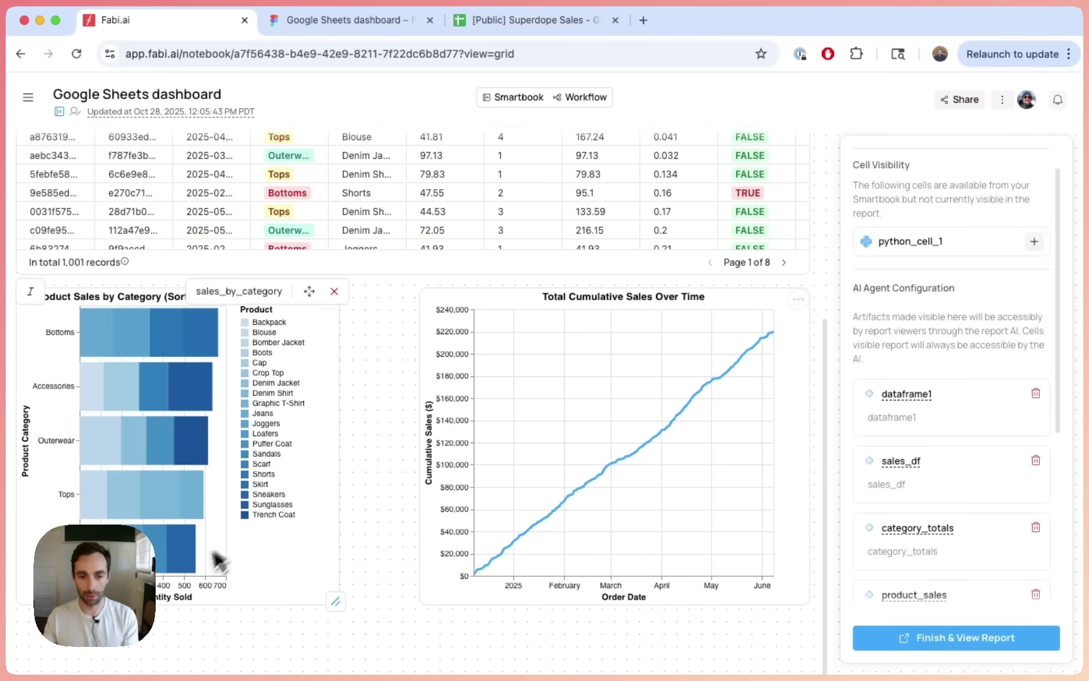
drag(338, 602, 419, 601)
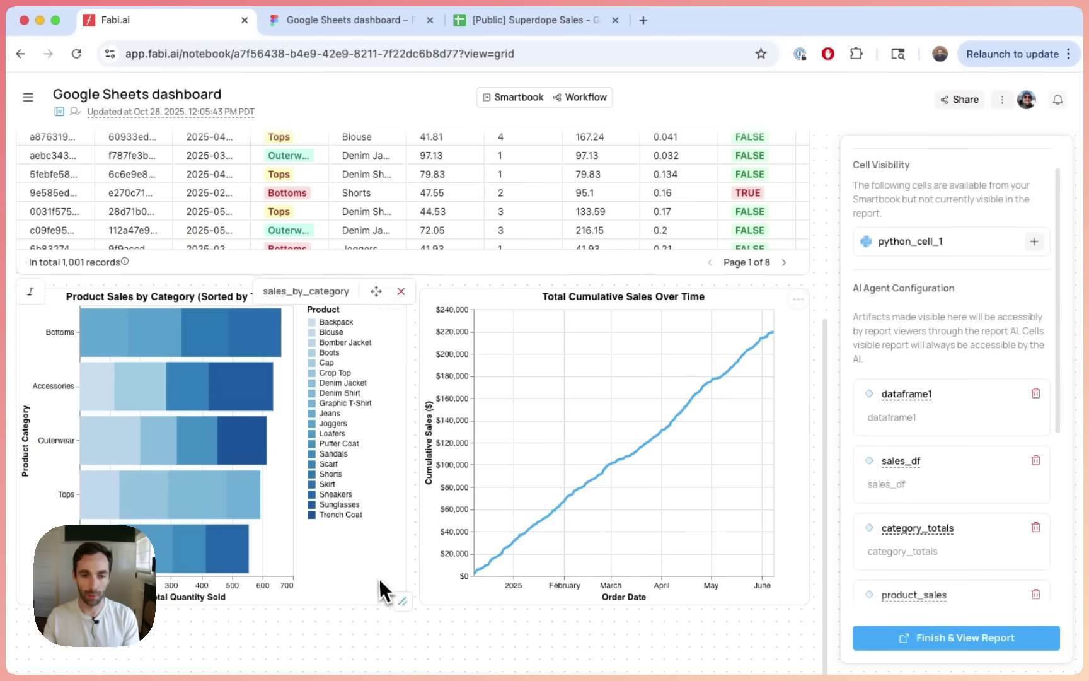
scroll(495, 480, up, 4)
scroll(493, 483, down, 2)
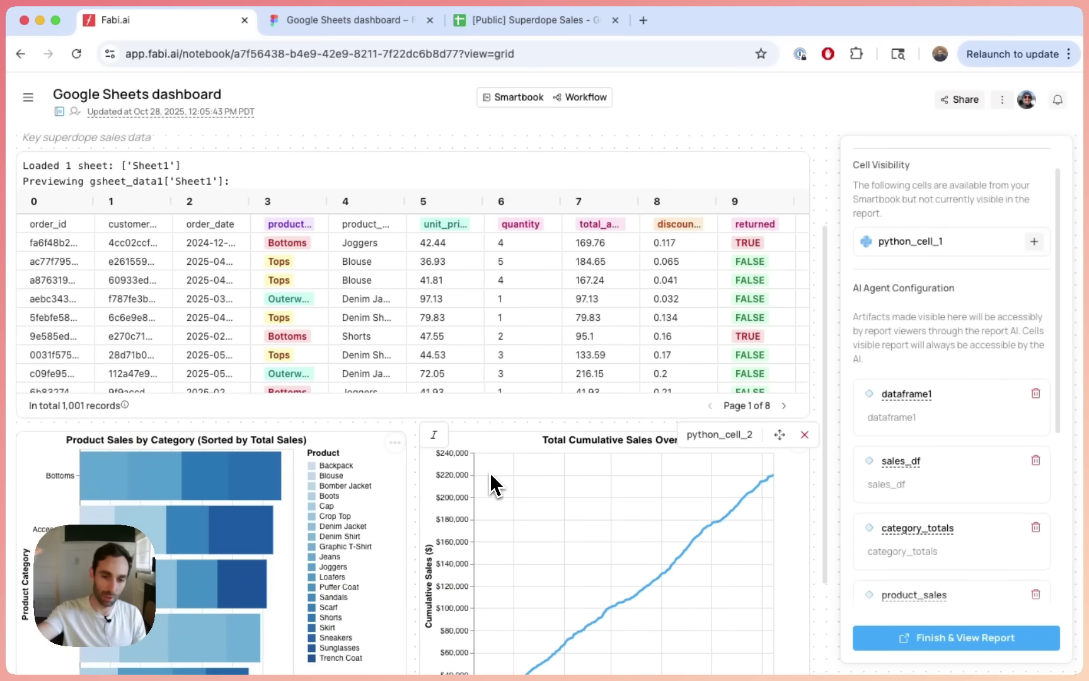
scroll(495, 486, up, 3)
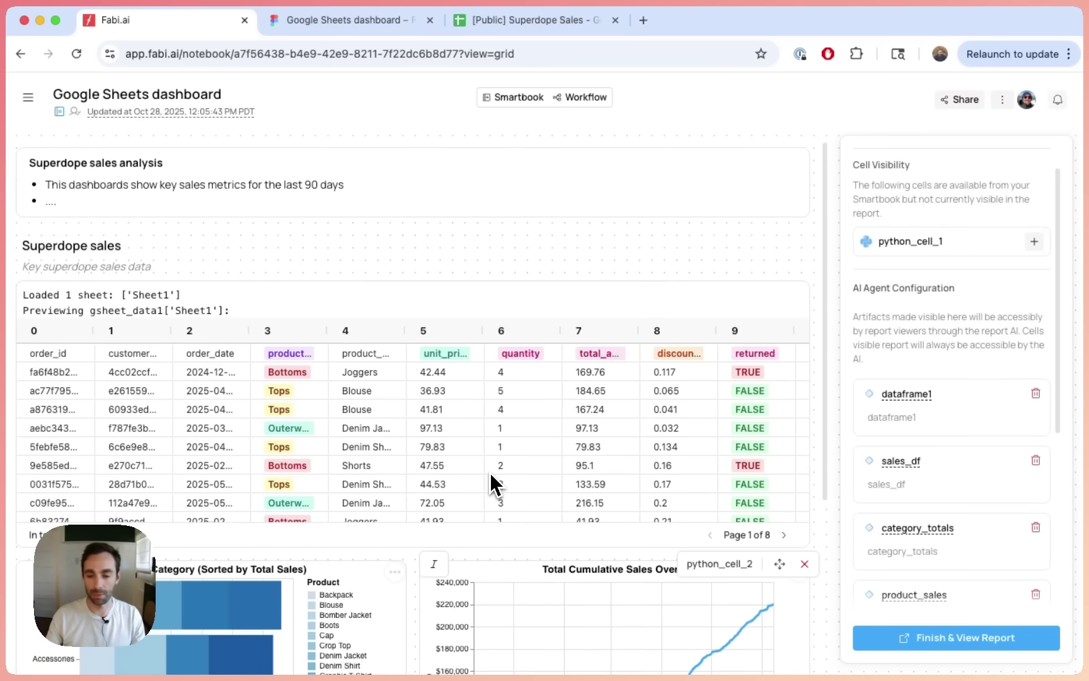
scroll(494, 486, down, 4)
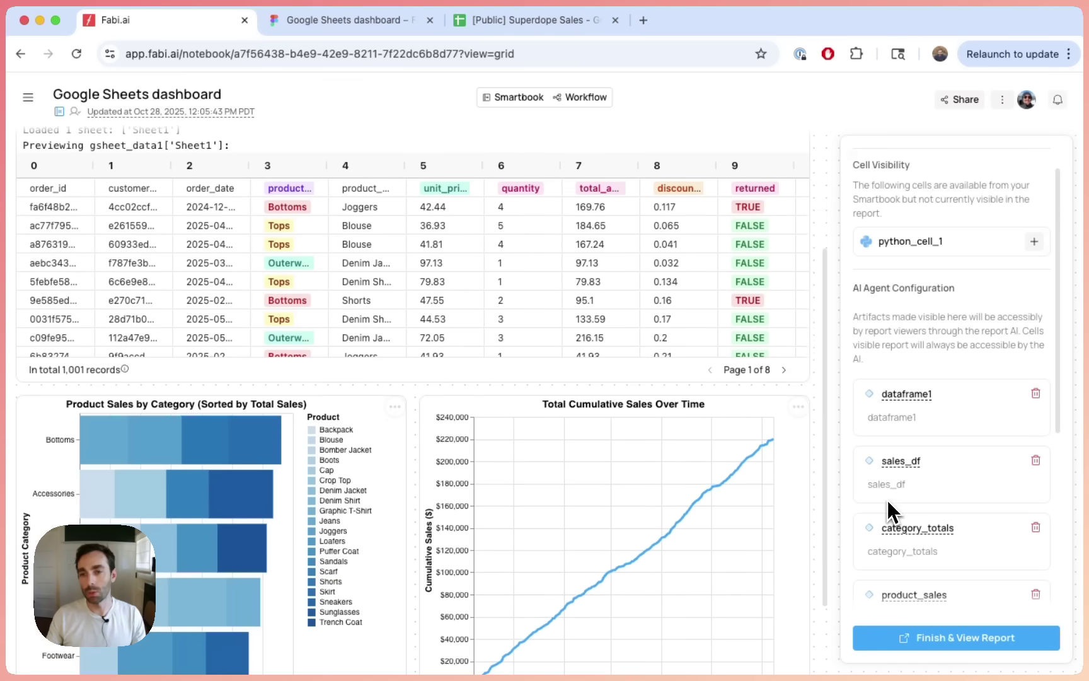
scroll(895, 496, down, 5)
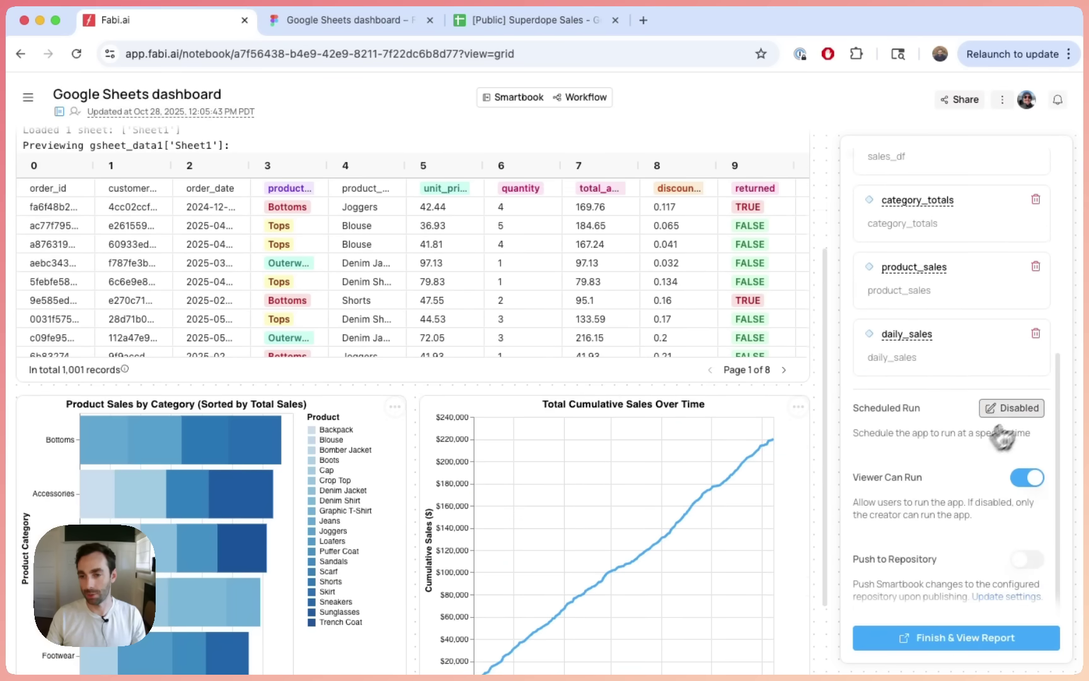
click(1008, 410)
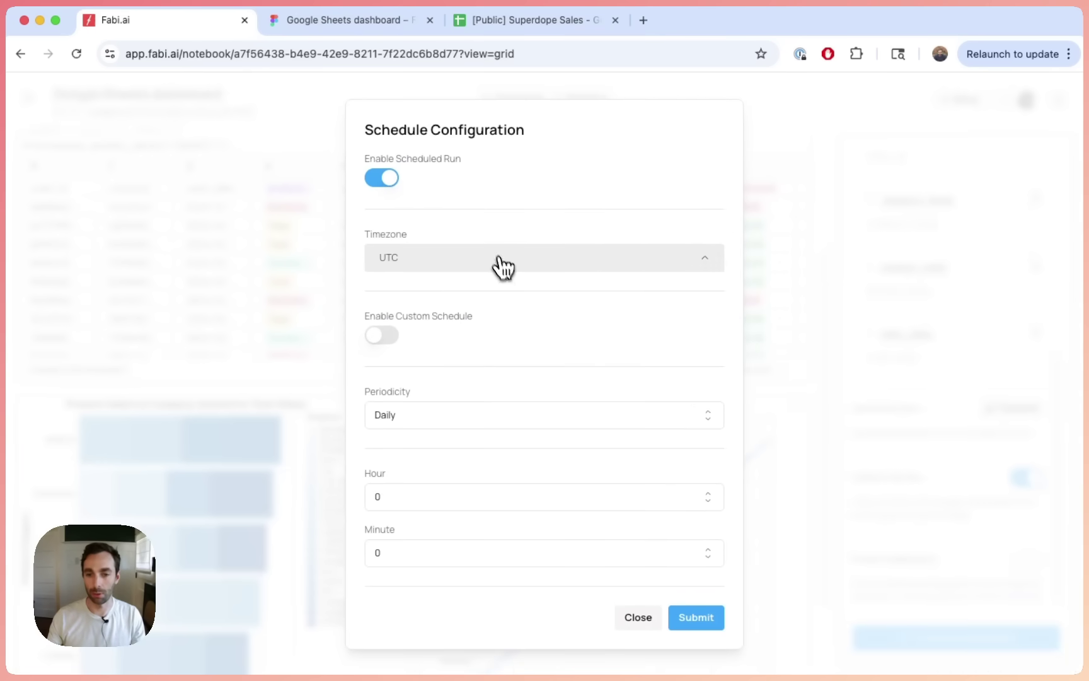
click(629, 621)
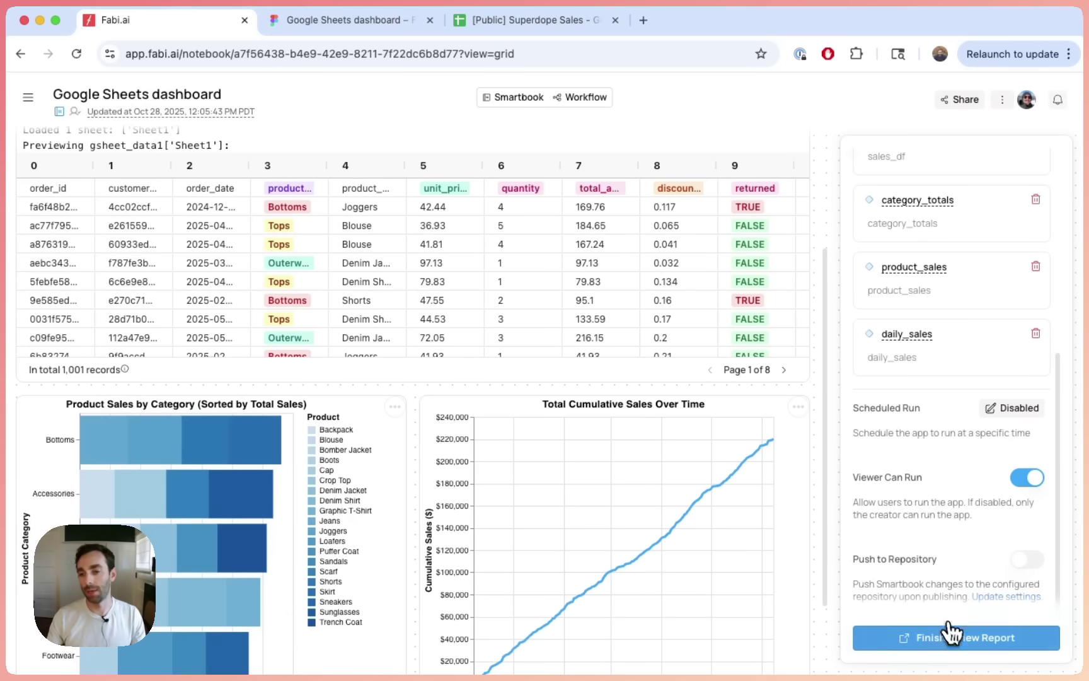
Publish with Finish & View Report, check the Share dialog, and scroll the finished report
click(954, 641)
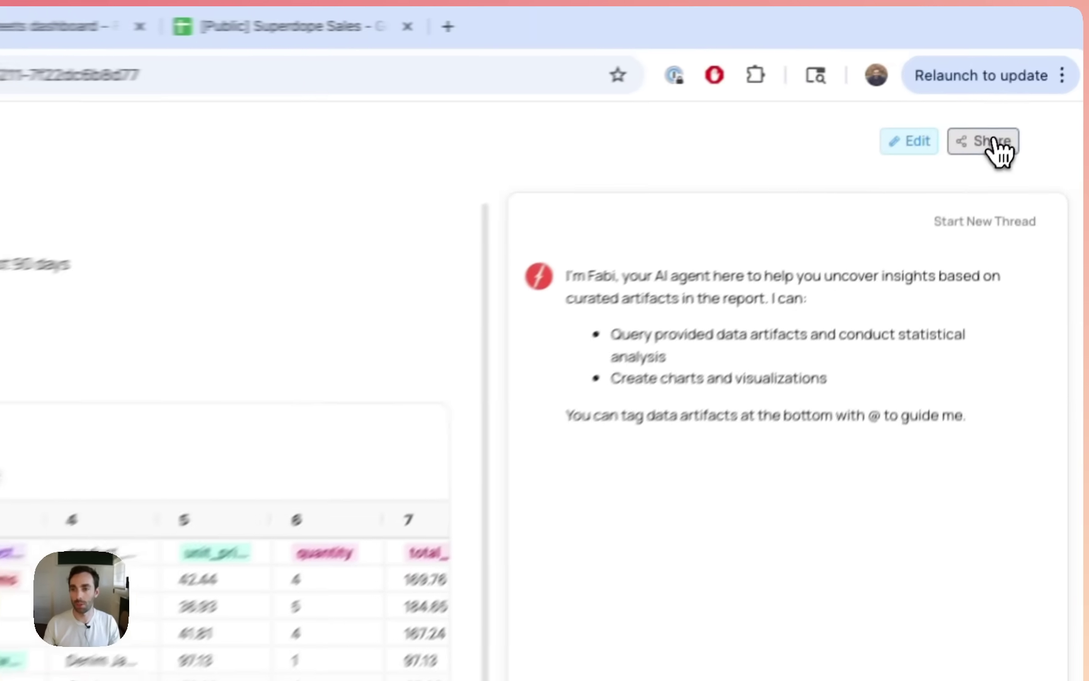
click(993, 142)
click(333, 258)
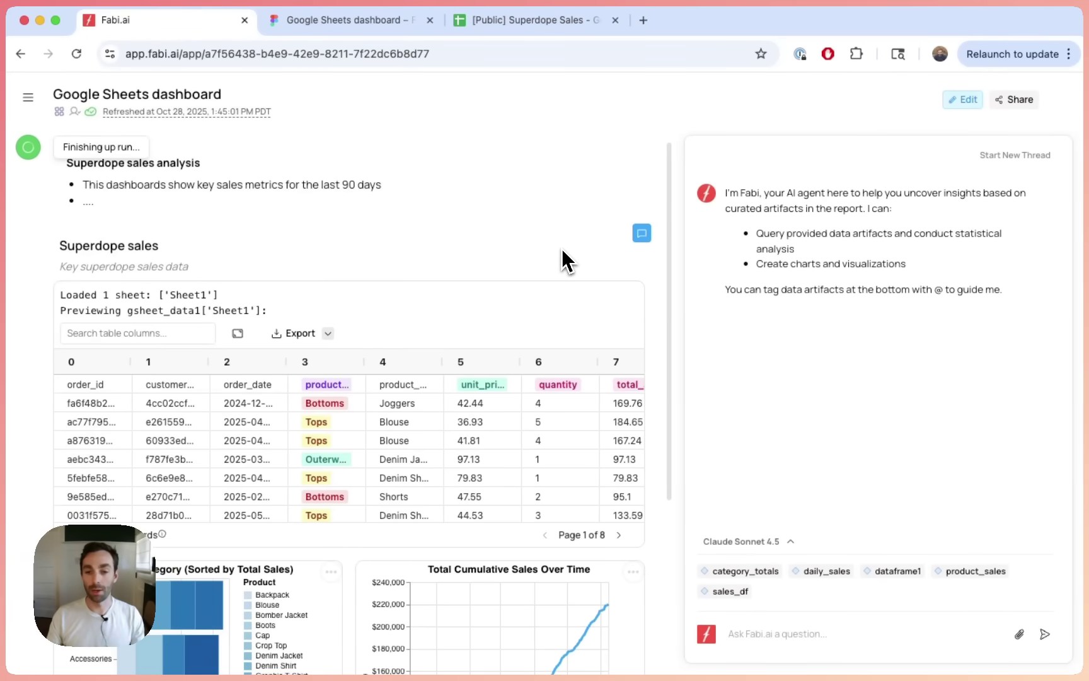
scroll(567, 260, down, 3)
scroll(563, 259, down, 6)
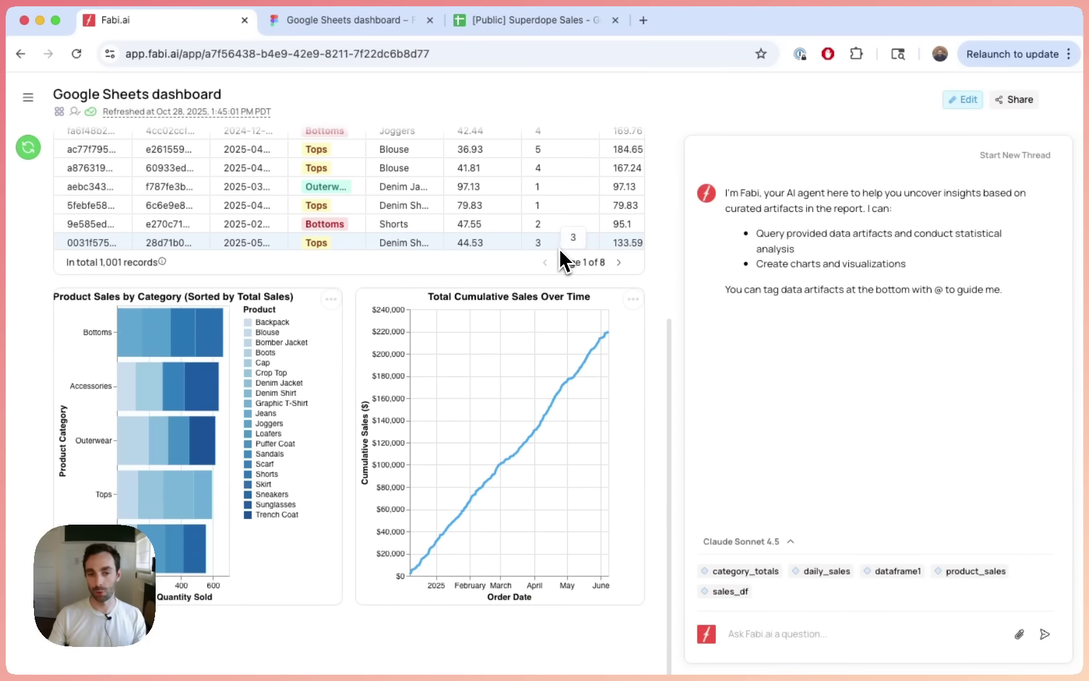
click(764, 634)
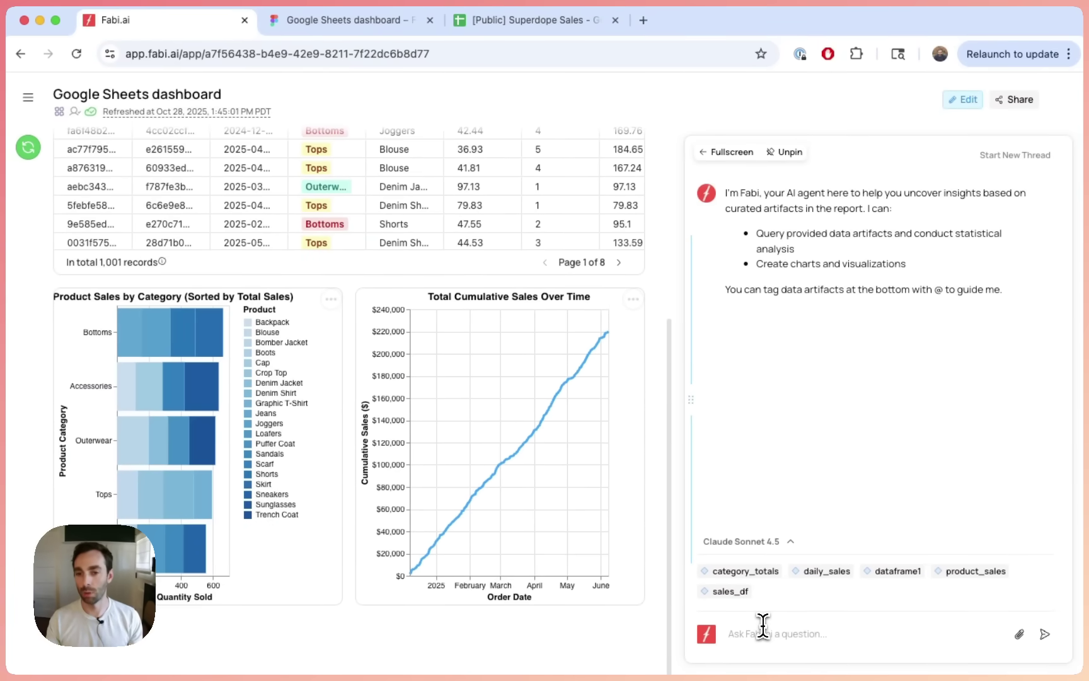
scroll(530, 369, up, 5)
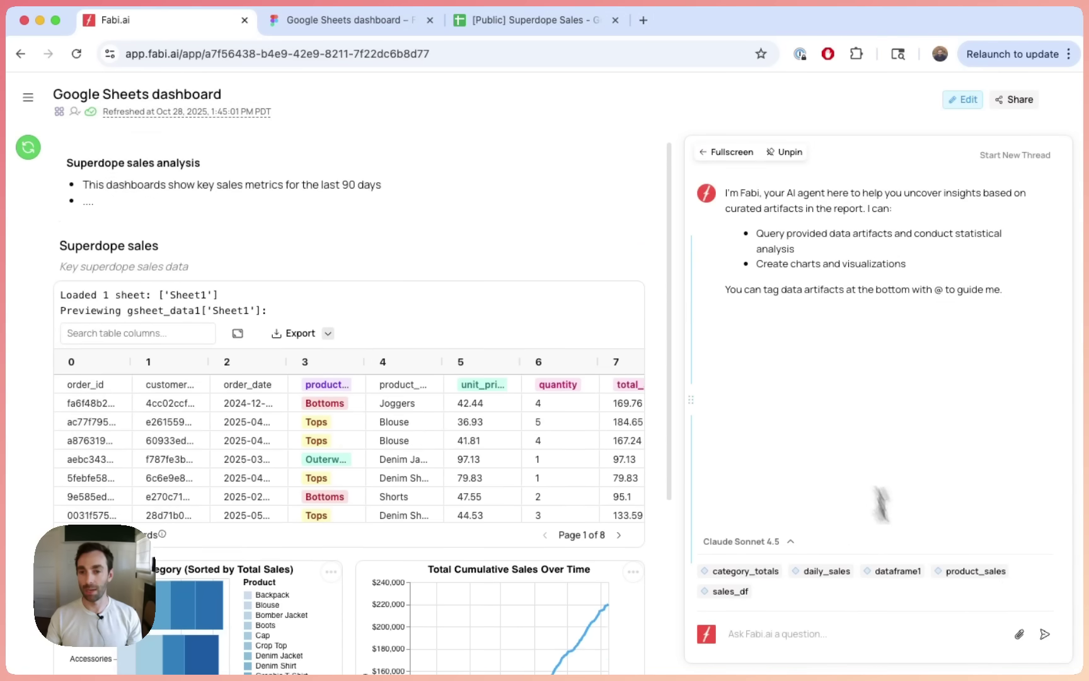